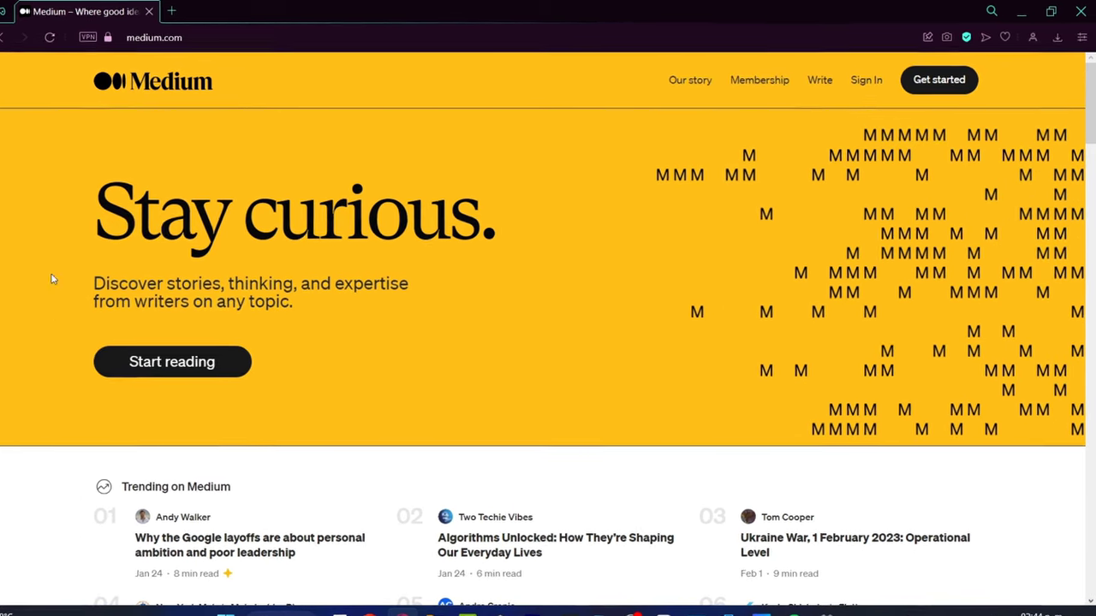
Step: Start signing up for a Medium account from Get started
{"action": "left_click", "coordinate": [923, 92]}
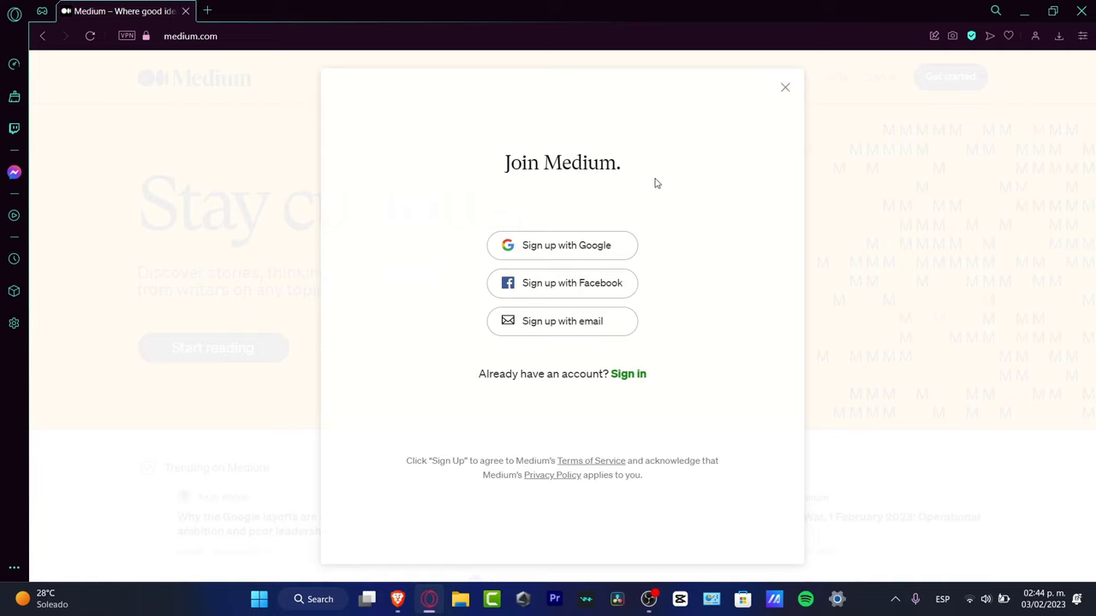
{"action": "left_click_drag", "start_coordinate": [656, 183], "coordinate": [509, 164]}
{"action": "left_click", "coordinate": [674, 202]}
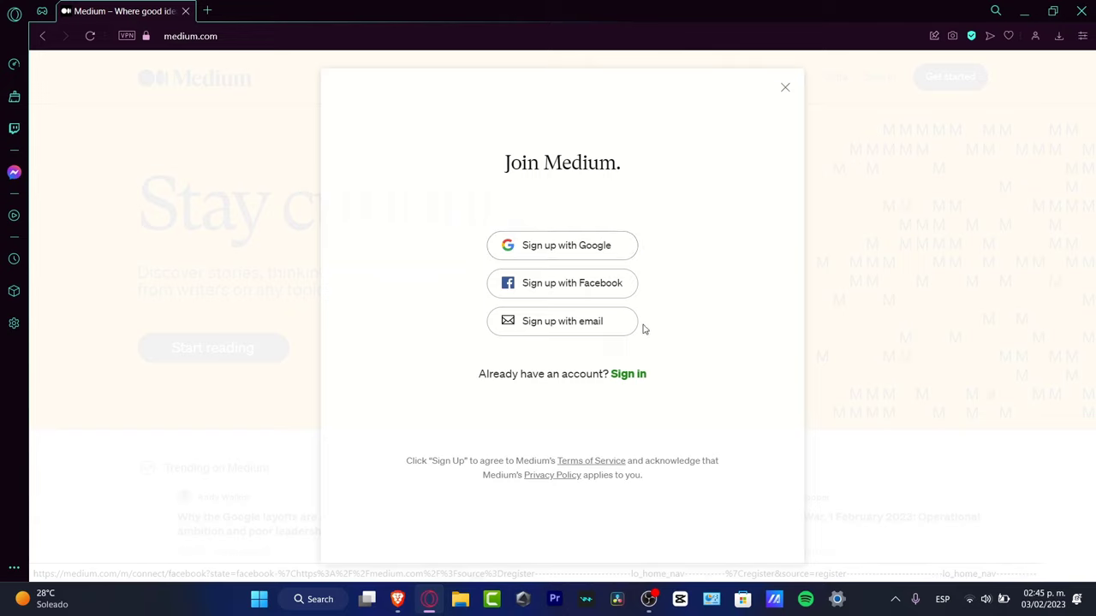
Step: Sign up with email, replace the suggested full name with your own, and create the account
{"action": "left_click", "coordinate": [604, 330]}
{"action": "left_click", "coordinate": [583, 336]}
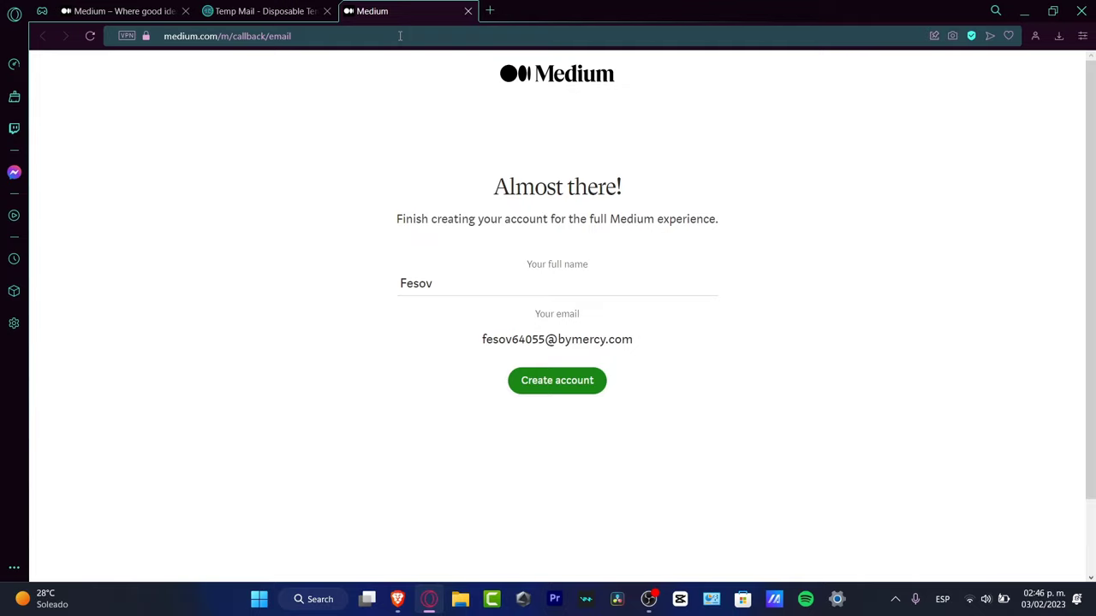
{"action": "double_click", "coordinate": [454, 274]}
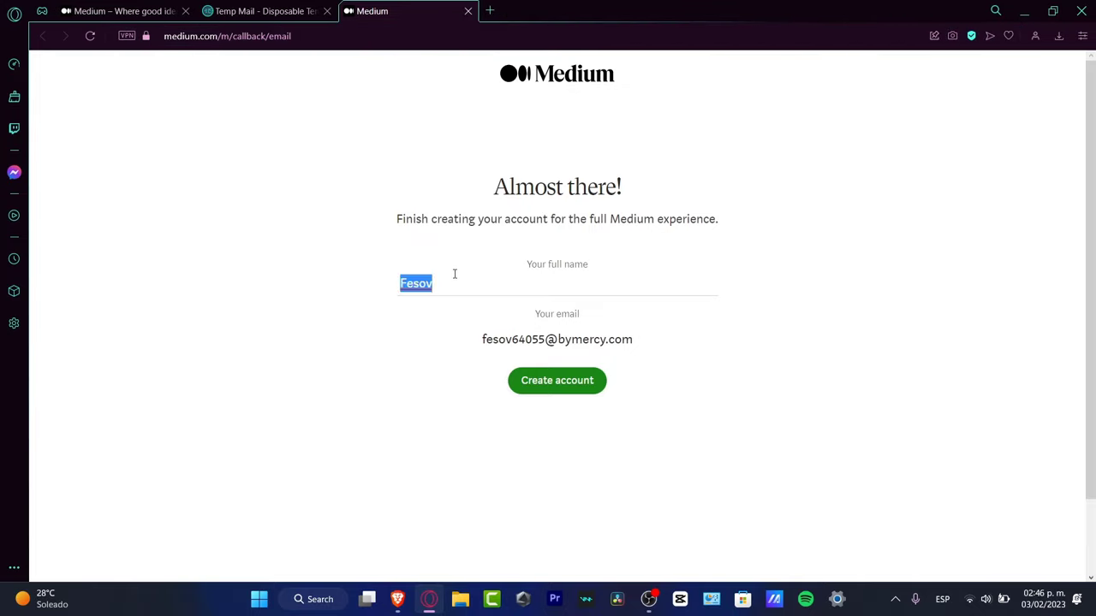
{"action": "type", "text": "Bryan "}
{"action": "type", "text": "Cria"}
{"action": "left_click", "coordinate": [591, 377]}
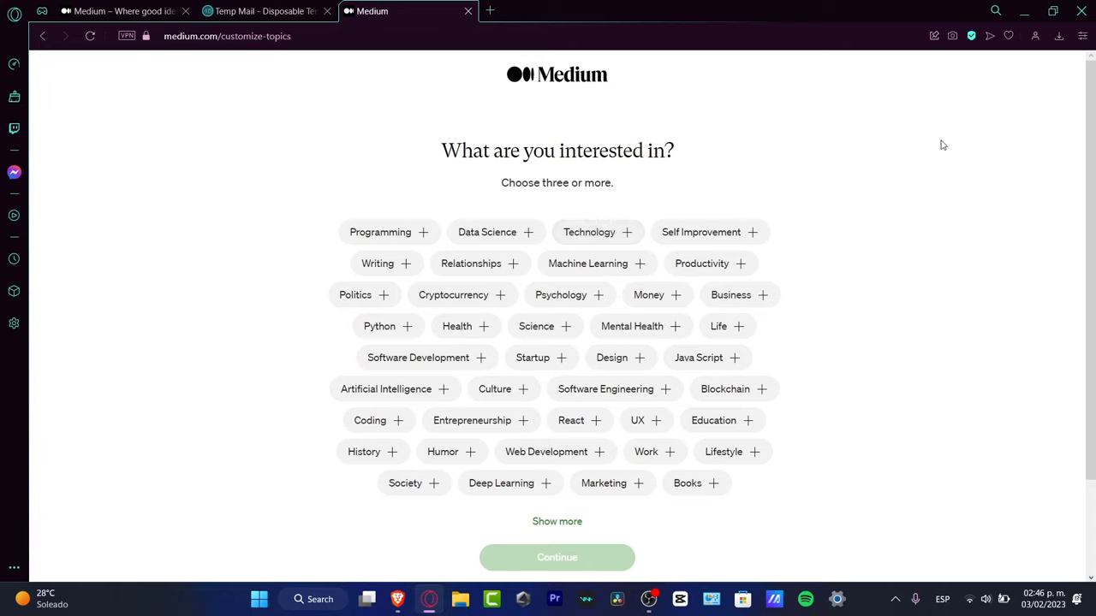
Step: Pick Writing, Technology and Design as topics and continue
{"action": "left_click", "coordinate": [393, 274]}
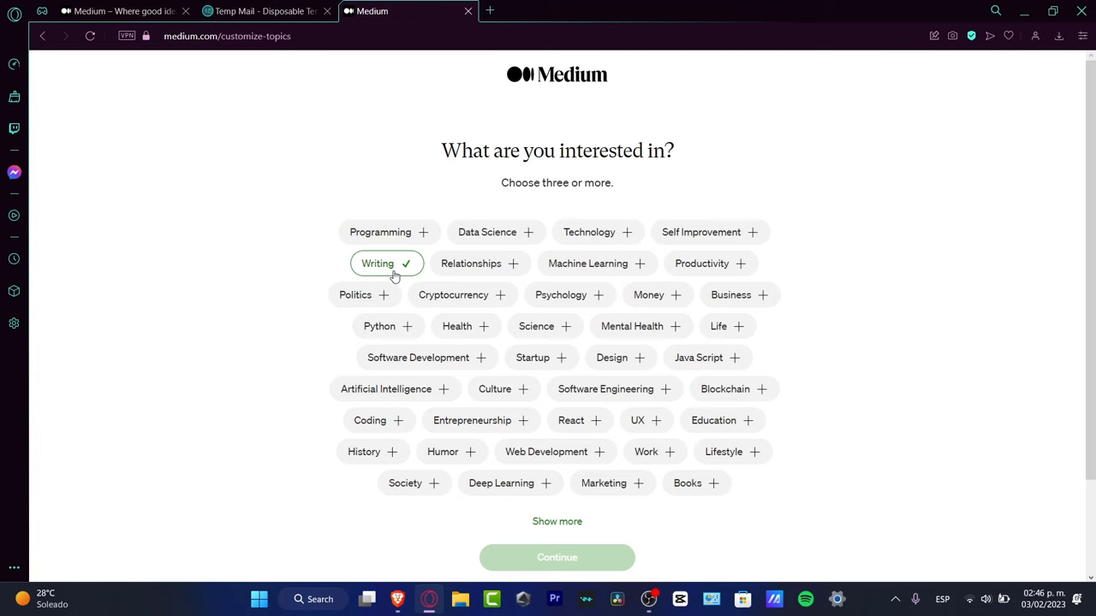
{"action": "left_click", "coordinate": [628, 233]}
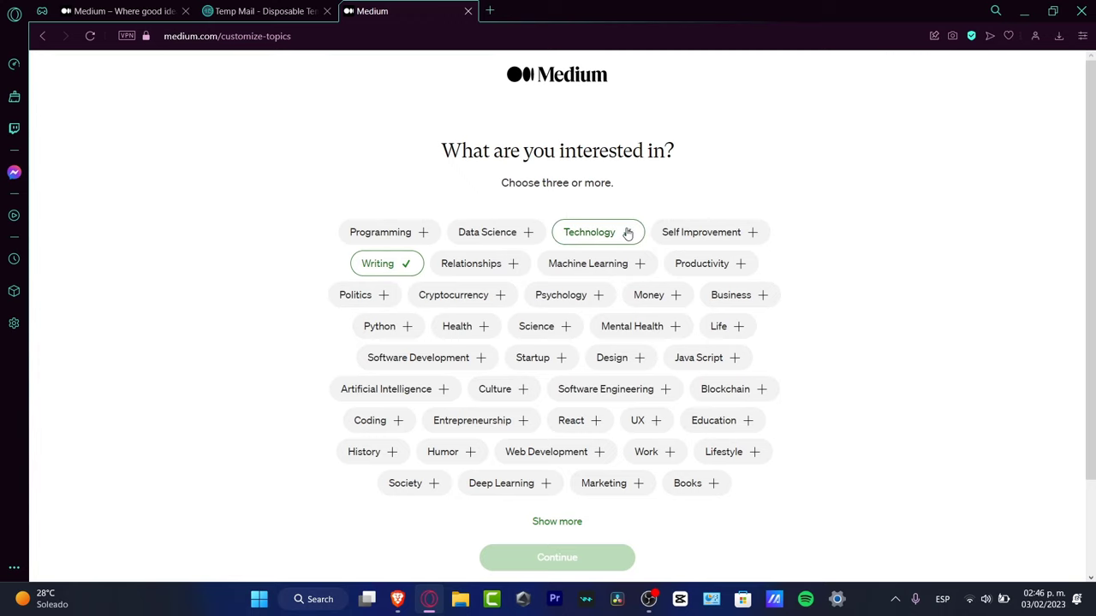
{"action": "left_click", "coordinate": [631, 358]}
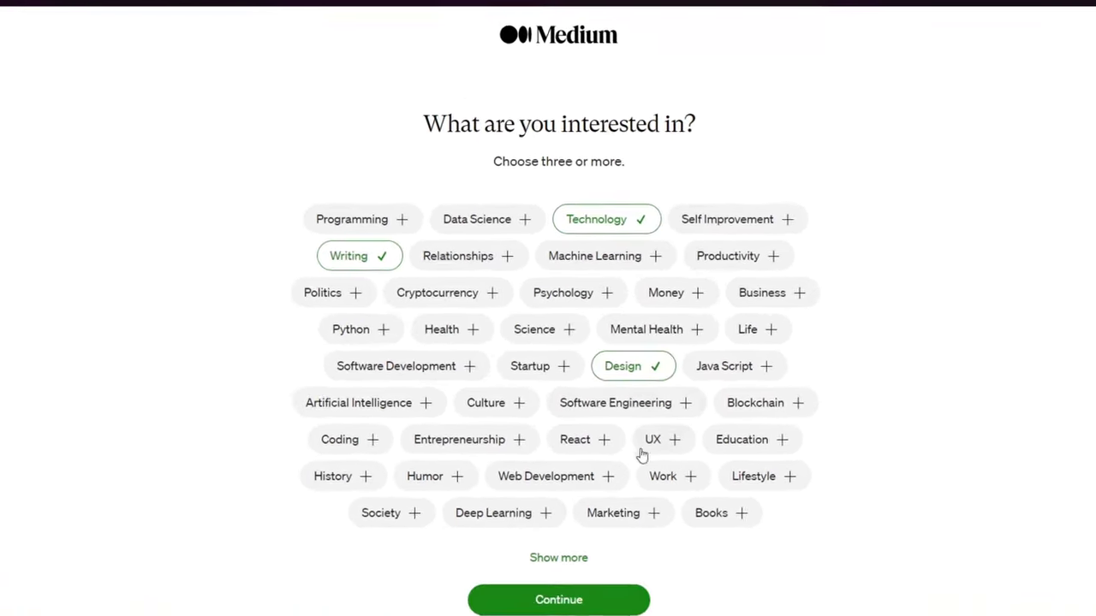
{"action": "left_click", "coordinate": [616, 595]}
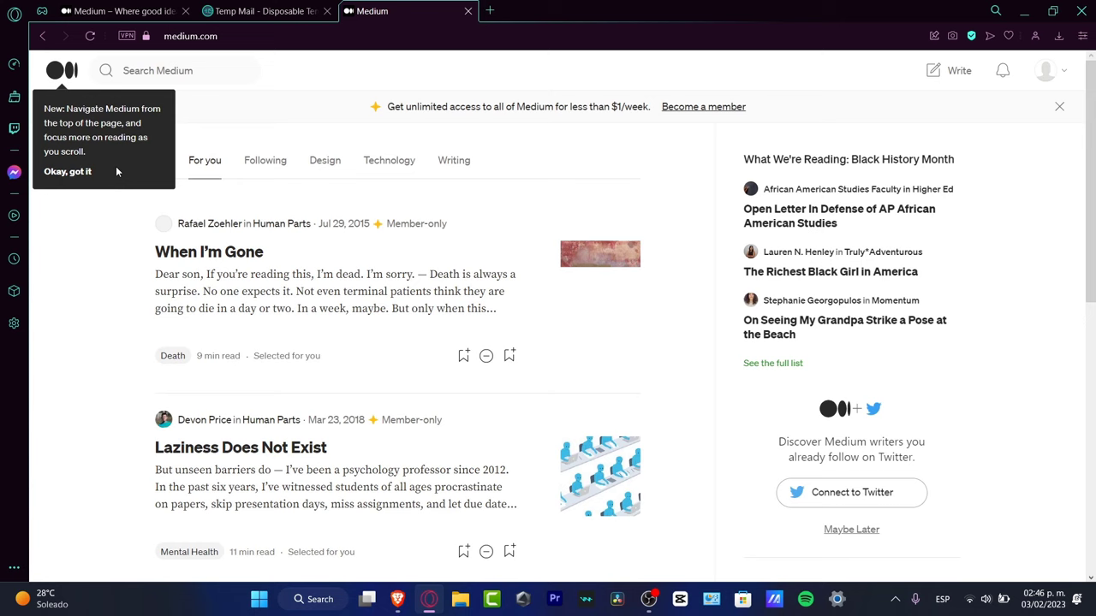
Step: Dismiss the tip and browse the Technology, Writing and Design feeds
{"action": "left_click", "coordinate": [85, 174]}
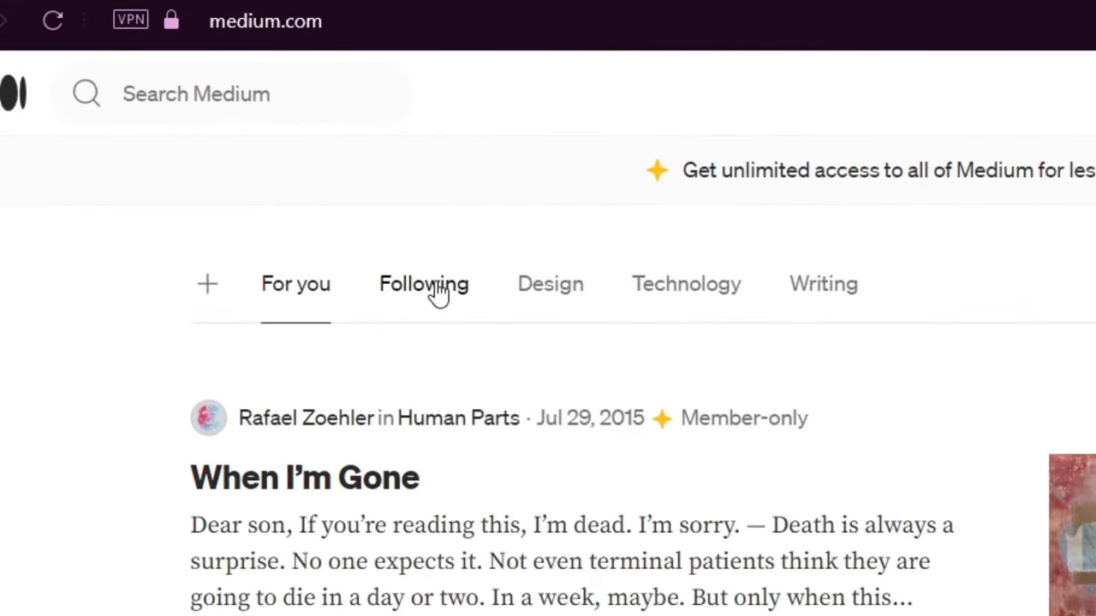
{"action": "left_click", "coordinate": [698, 297]}
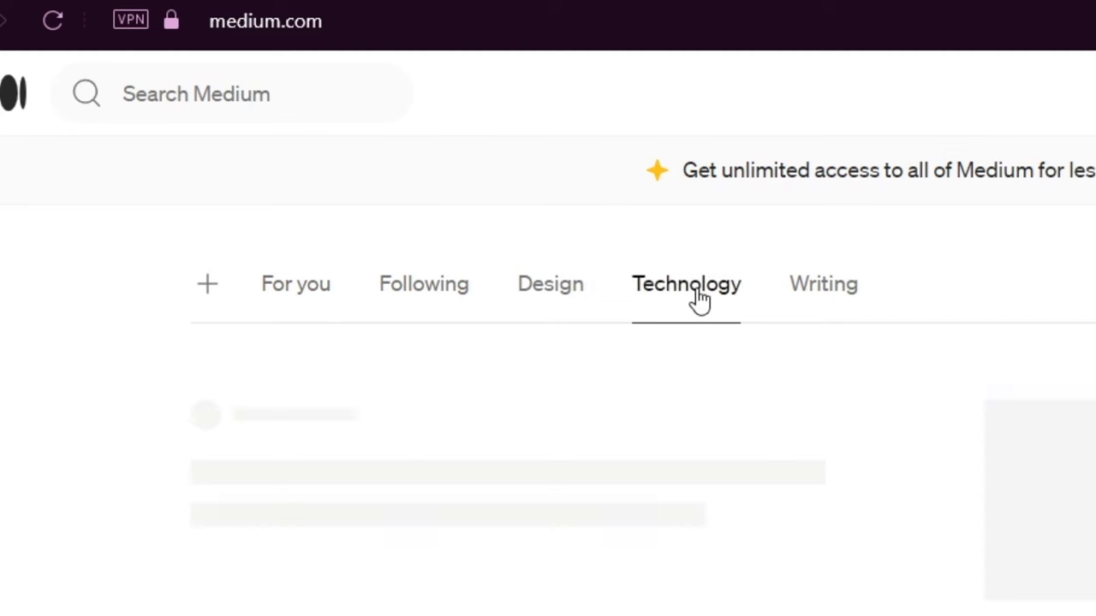
{"action": "left_click", "coordinate": [826, 293]}
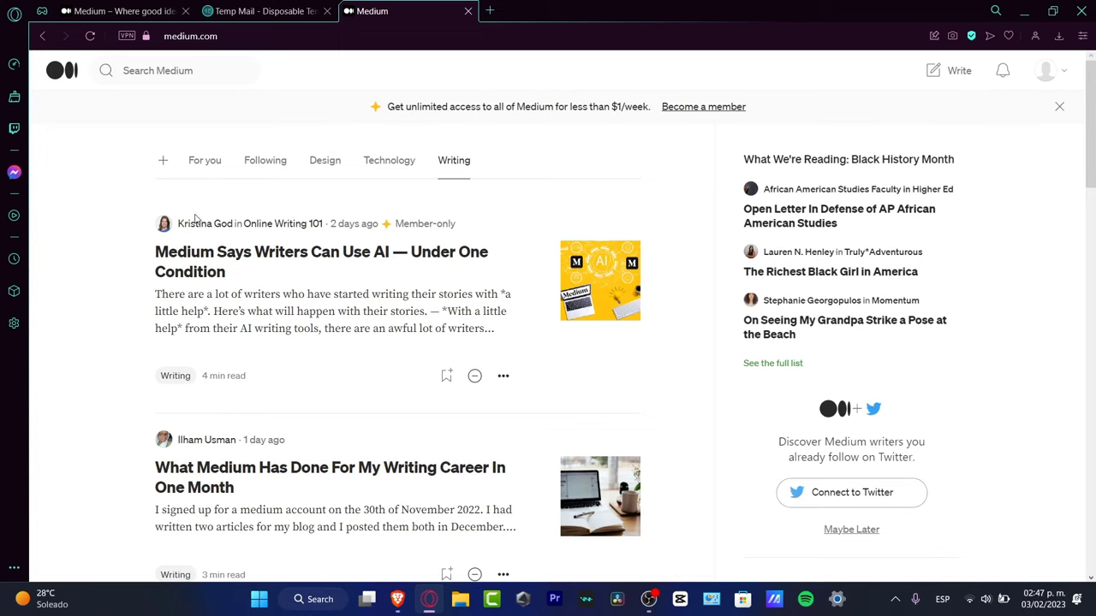
{"action": "left_click", "coordinate": [324, 163]}
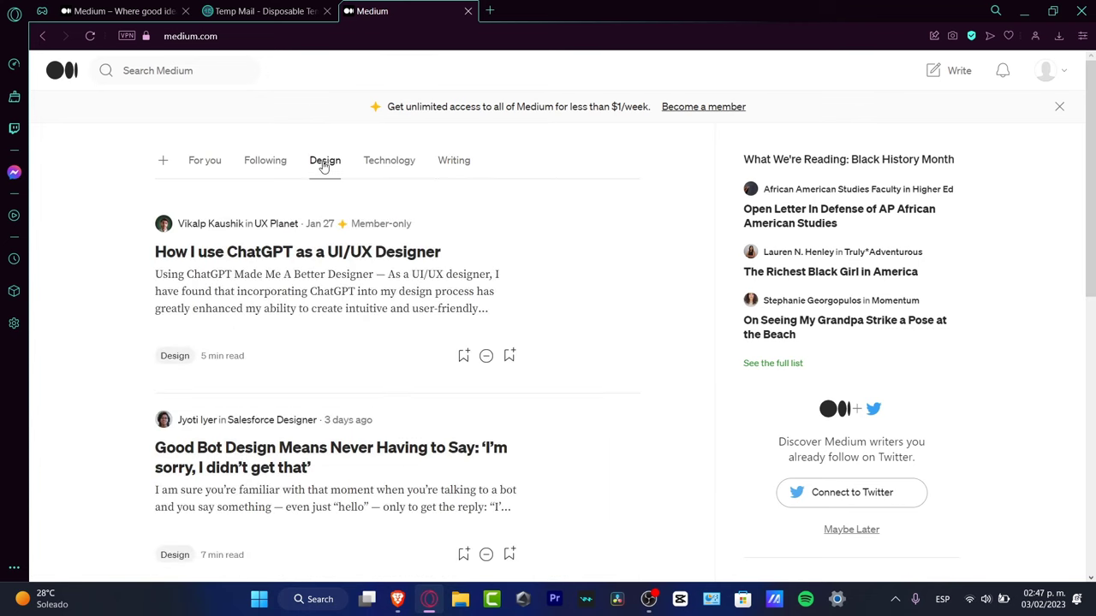
Step: Open a UX/UI design writer's profile from the Design feed and follow them
{"action": "scroll", "coordinate": [332, 236], "scroll_direction": "down", "scroll_amount": 5}
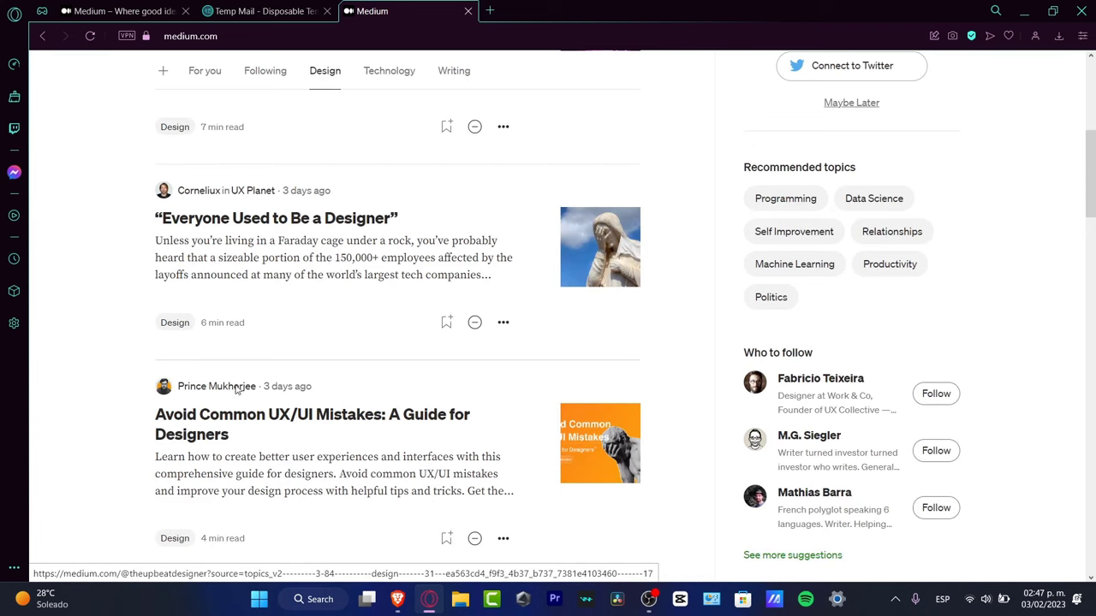
{"action": "left_click", "coordinate": [237, 390]}
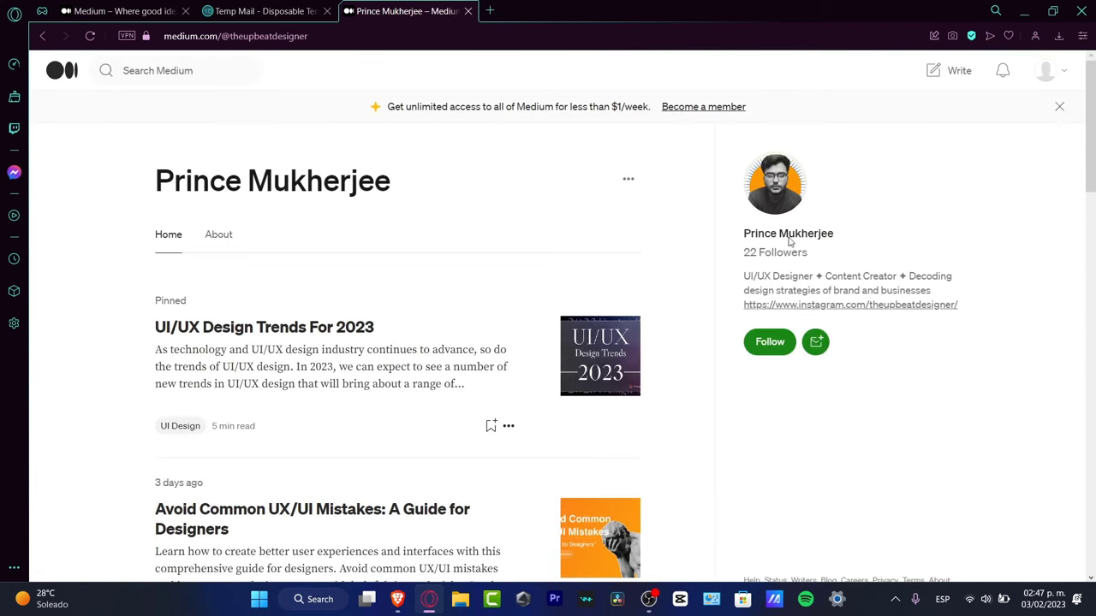
{"action": "left_click", "coordinate": [766, 351]}
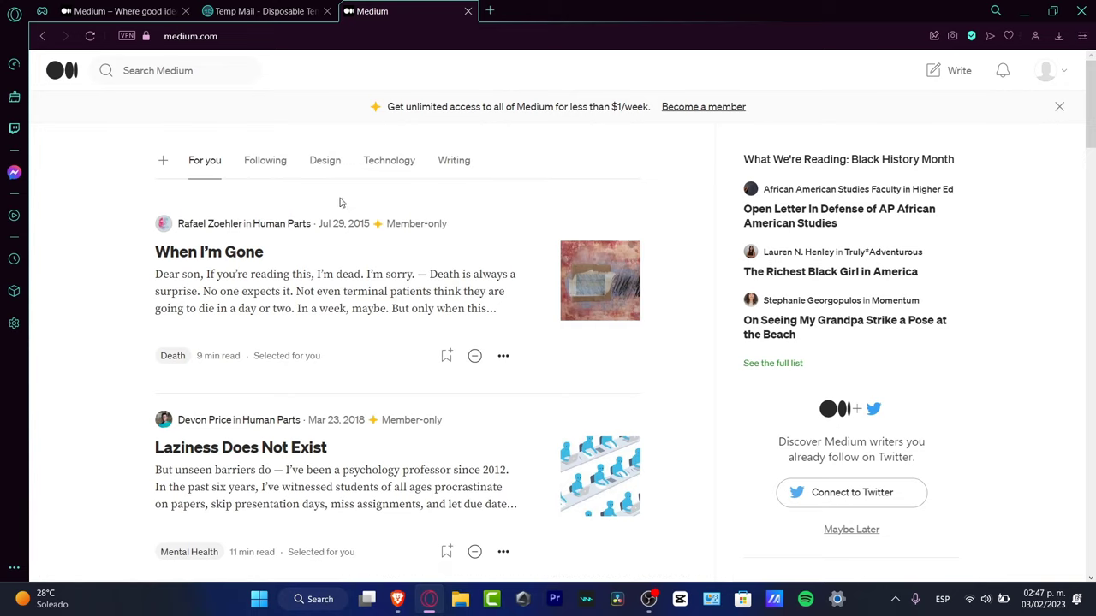
Step: Check the Following feed, view your profile's About page showing 2 Following, then start a new story
{"action": "left_click", "coordinate": [265, 162]}
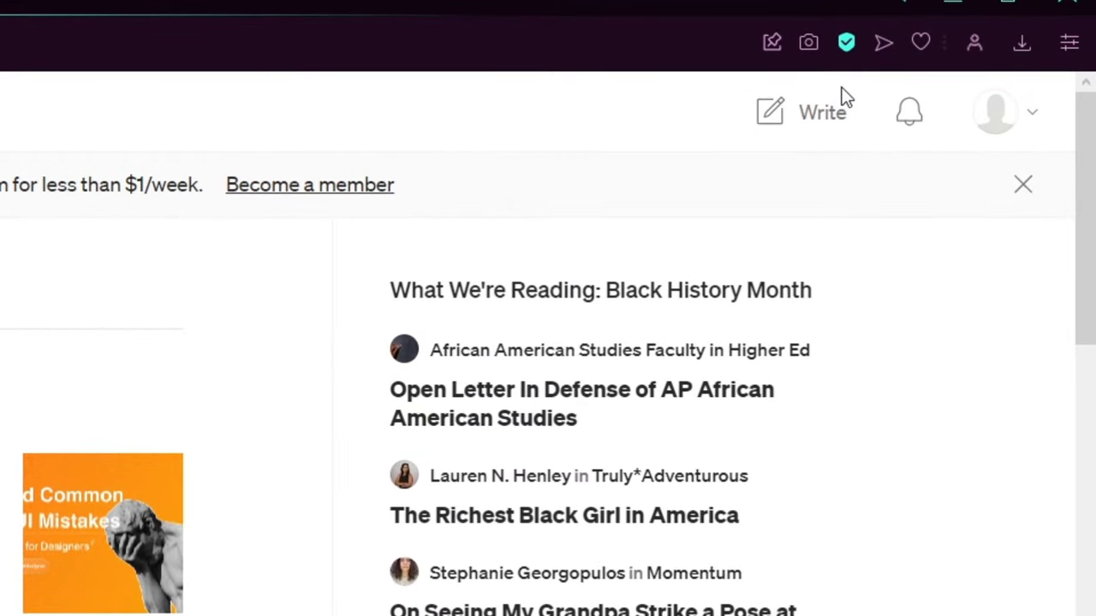
{"action": "left_click", "coordinate": [1002, 125]}
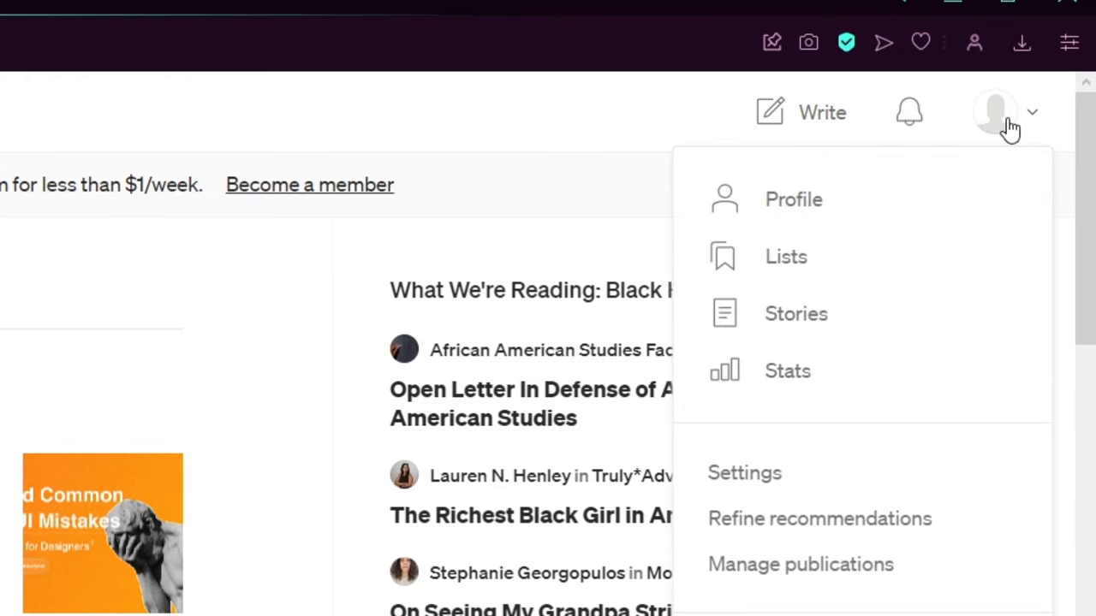
{"action": "left_click", "coordinate": [843, 207]}
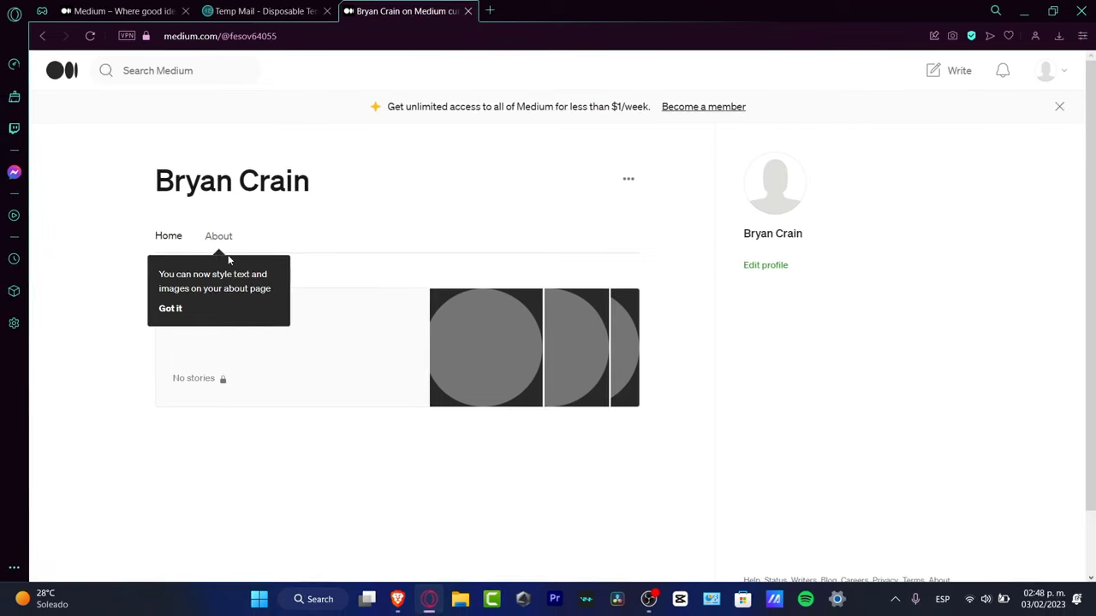
{"action": "left_click", "coordinate": [219, 240]}
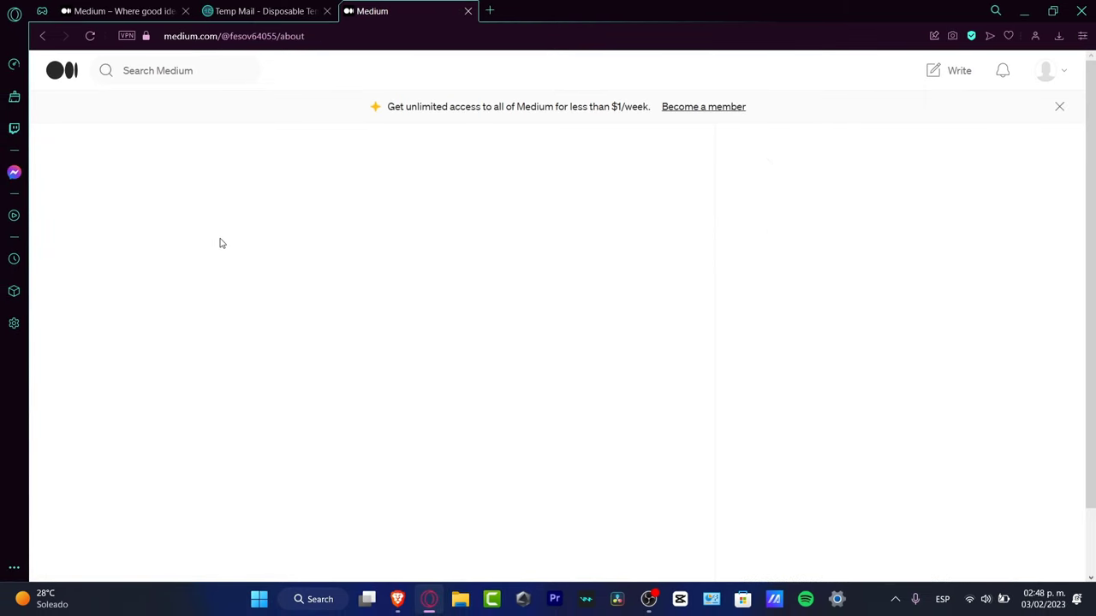
{"action": "scroll", "coordinate": [590, 265], "scroll_direction": "down", "scroll_amount": 2}
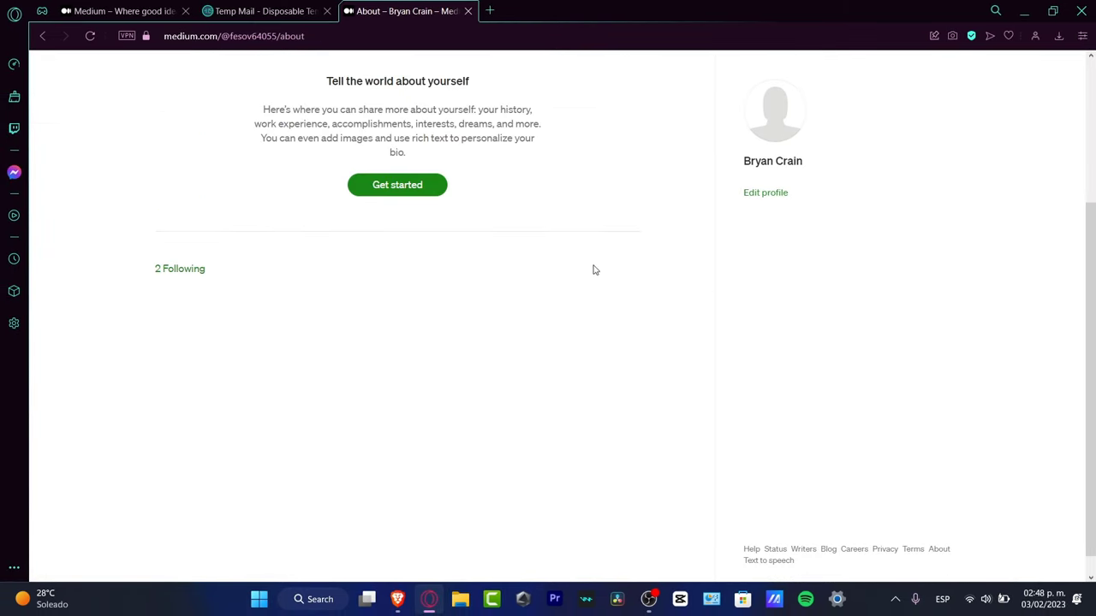
{"action": "scroll", "coordinate": [591, 269], "scroll_direction": "up", "scroll_amount": 2}
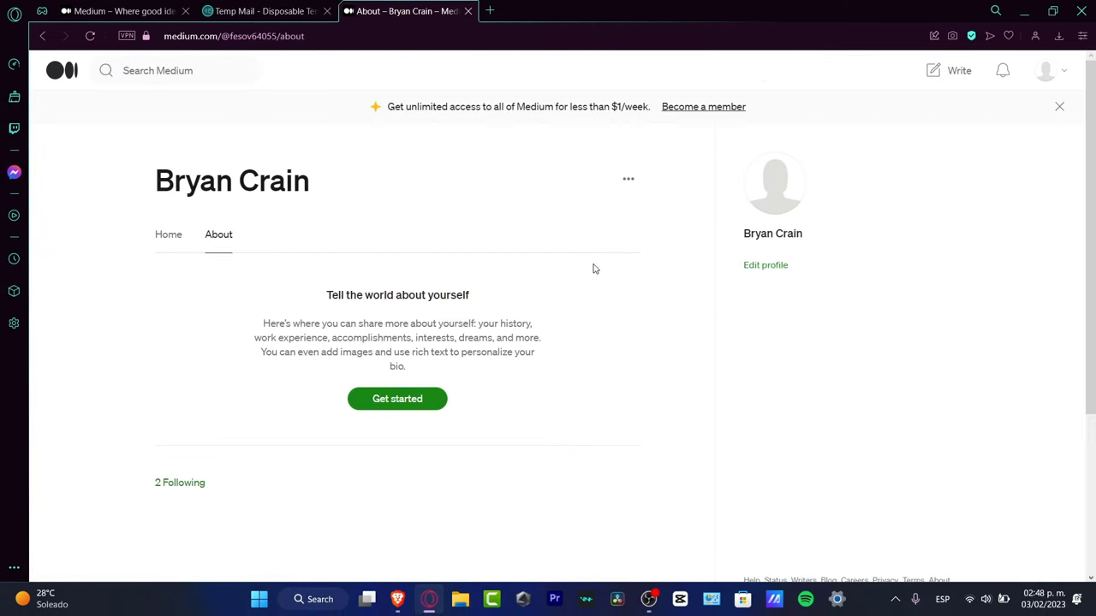
{"action": "left_click", "coordinate": [960, 75]}
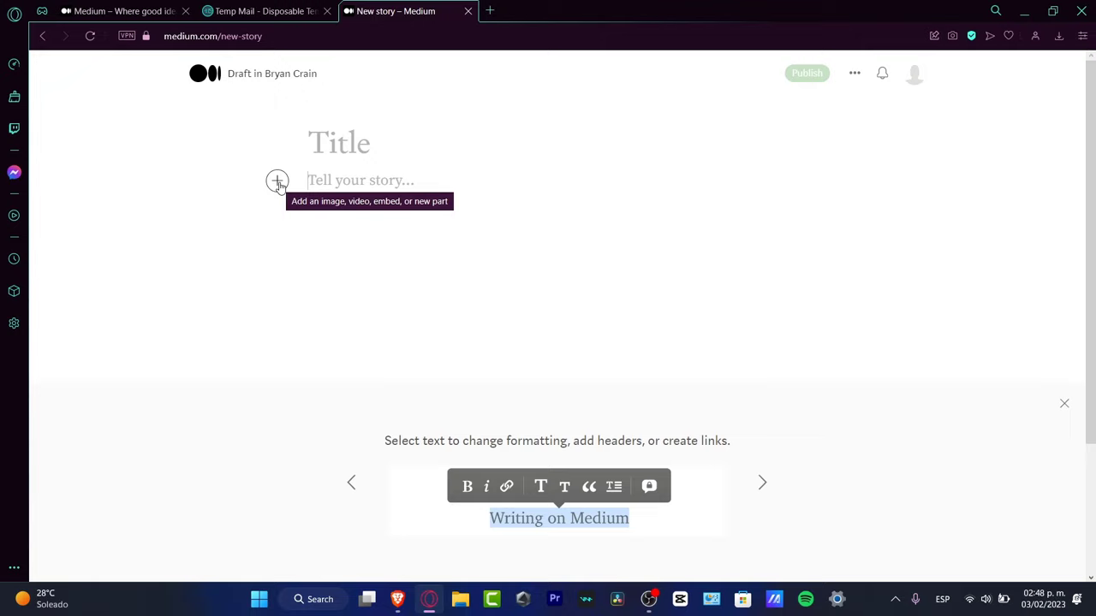
Step: Title the draft 'My own space in the 2023'
{"action": "left_click", "coordinate": [388, 141]}
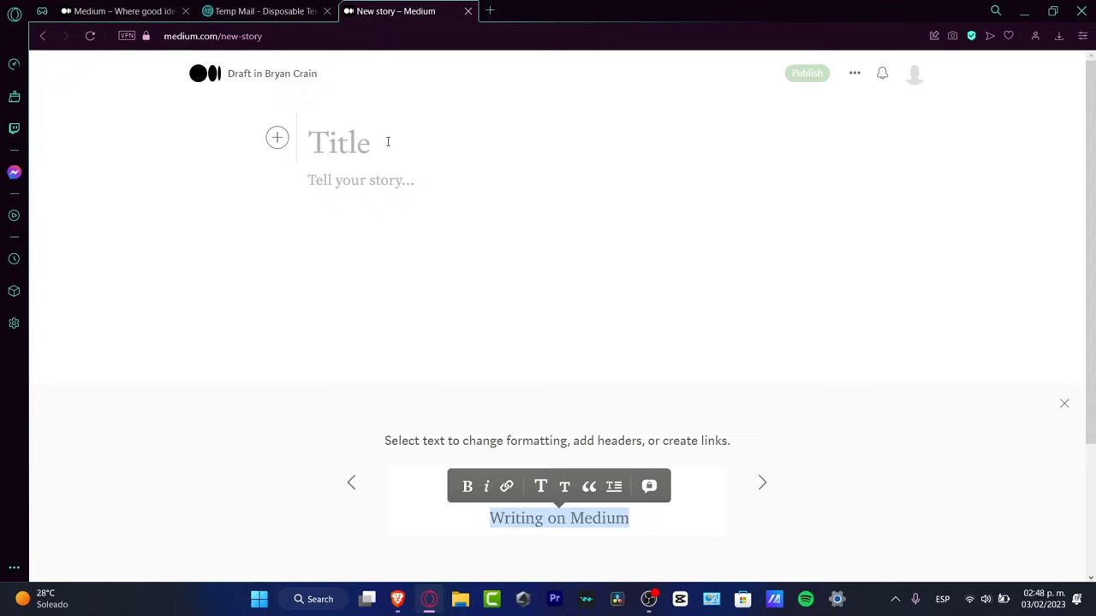
{"action": "type", "text": "My on"}
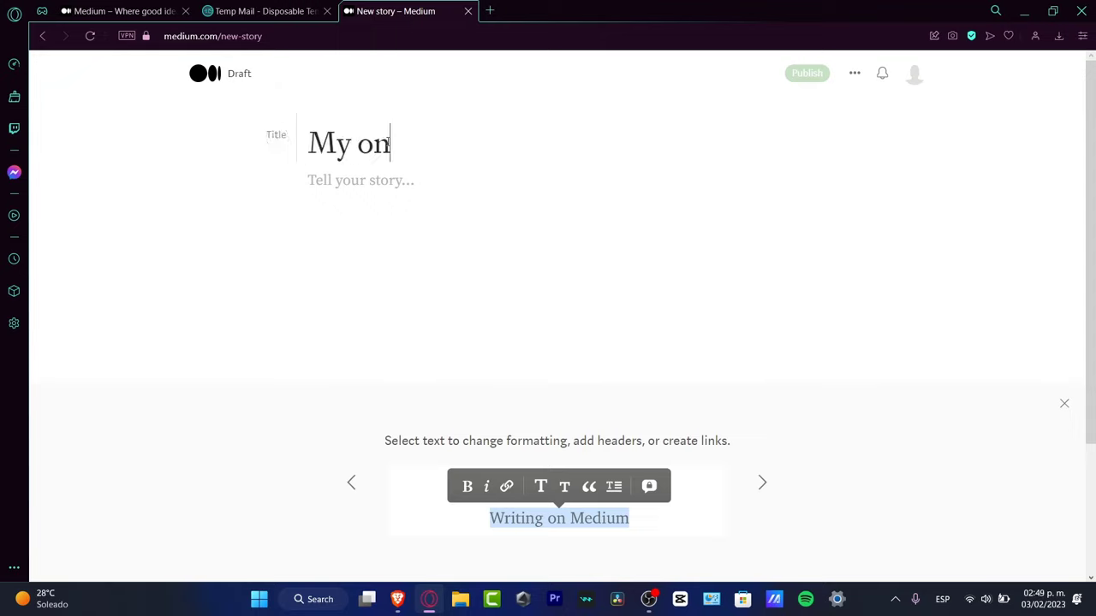
{"action": "type", "text": "w"}
{"action": "key", "text": "BackSpace"}
{"action": "key", "text": "BackSpace"}
{"action": "type", "text": "wn in"}
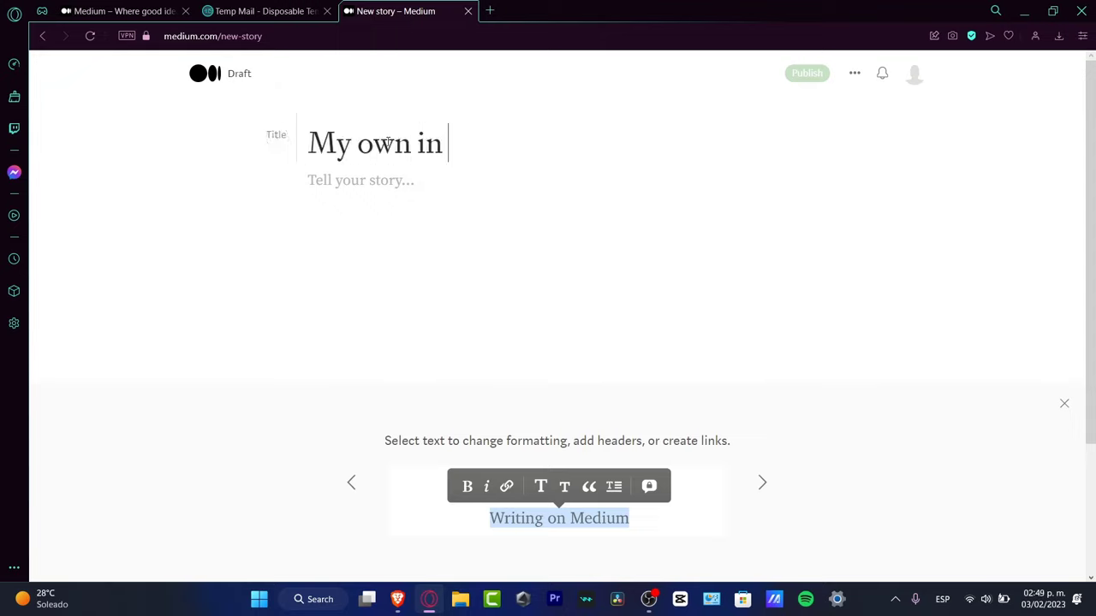
{"action": "key", "text": "BackSpace"}
{"action": "key", "text": "BackSpace"}
{"action": "key", "text": "BackSpace"}
{"action": "type", "text": "space in the 202"}
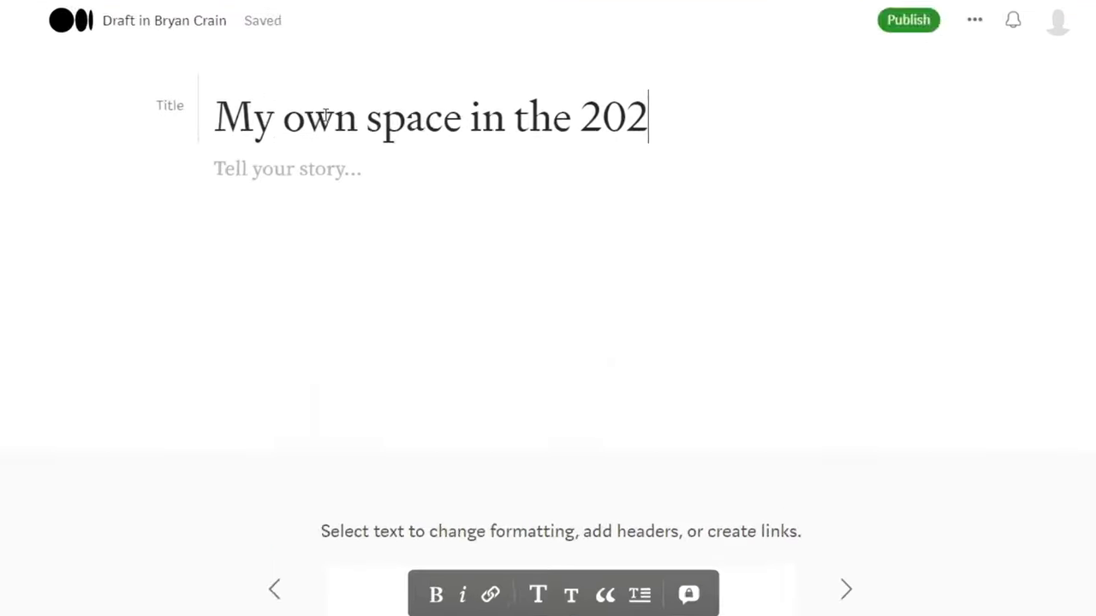
{"action": "type", "text": "3"}
Step: Write the body line 'This is just an example.' and start a new paragraph
{"action": "left_click", "coordinate": [339, 167]}
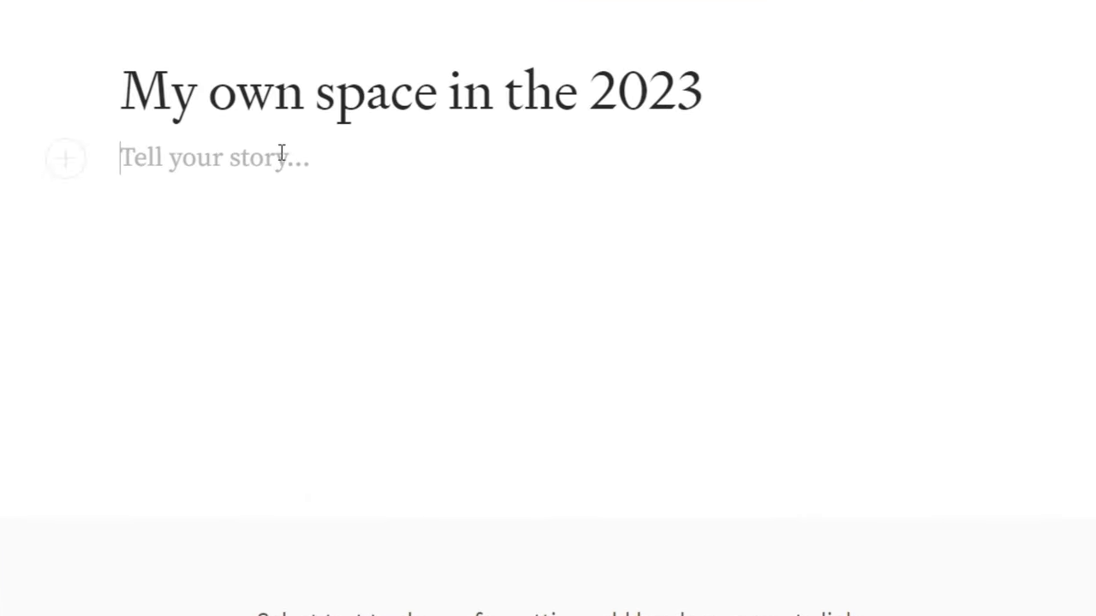
{"action": "type", "text": "This is just a"}
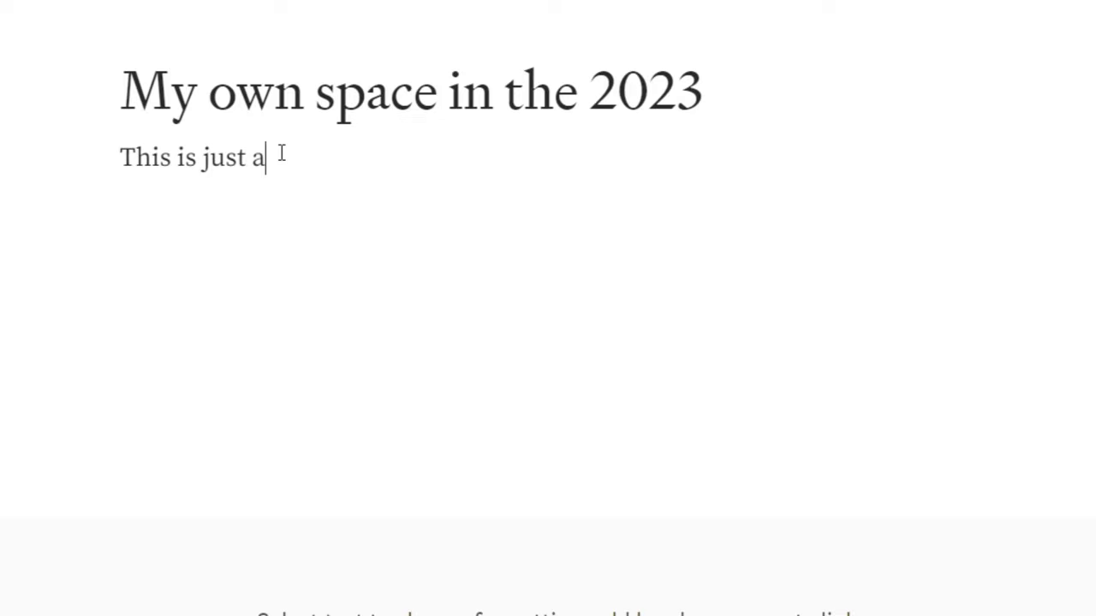
{"action": "type", "text": "nd"}
{"action": "key", "text": "BackSpace"}
{"action": "type", "text": "example"}
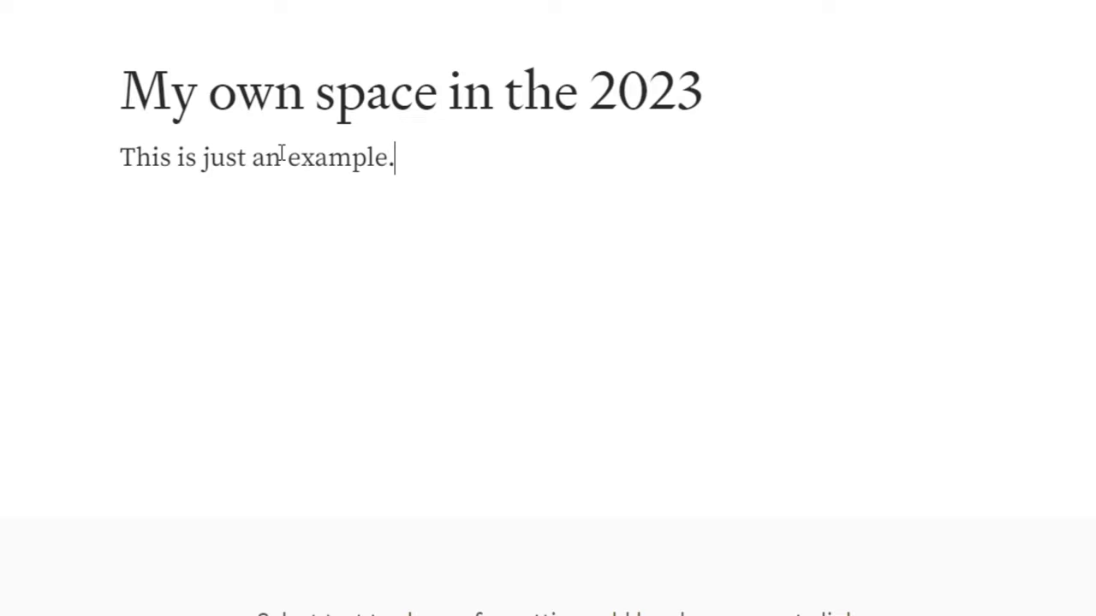
{"action": "type", "text": "."}
{"action": "key", "text": "Return"}
Step: Insert a section break and italicize the sample text 'Writing on Medium'
{"action": "left_click", "coordinate": [66, 238]}
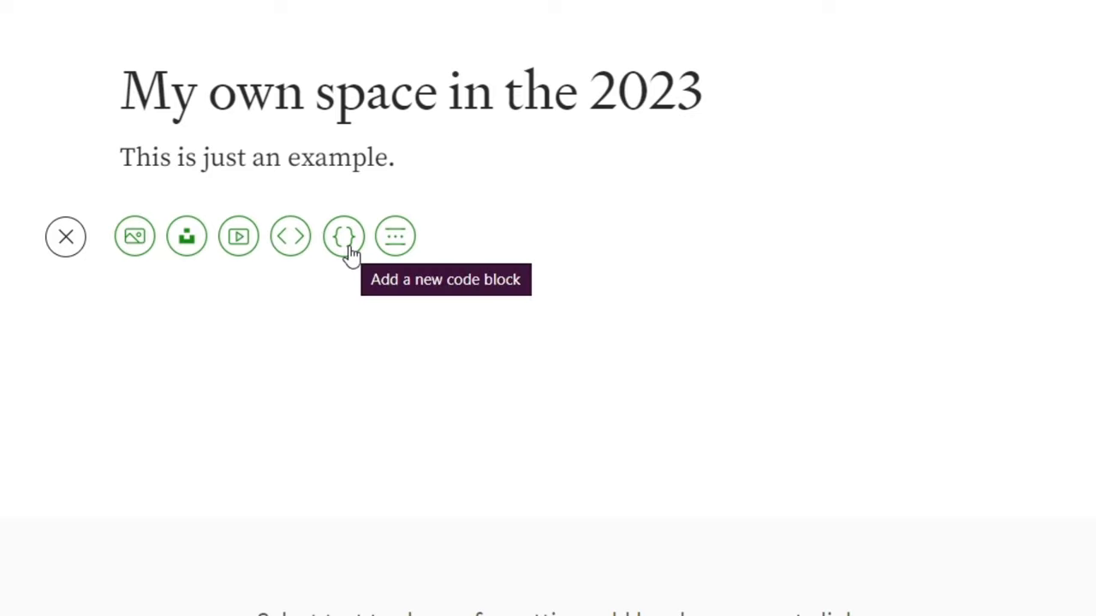
{"action": "left_click", "coordinate": [395, 238]}
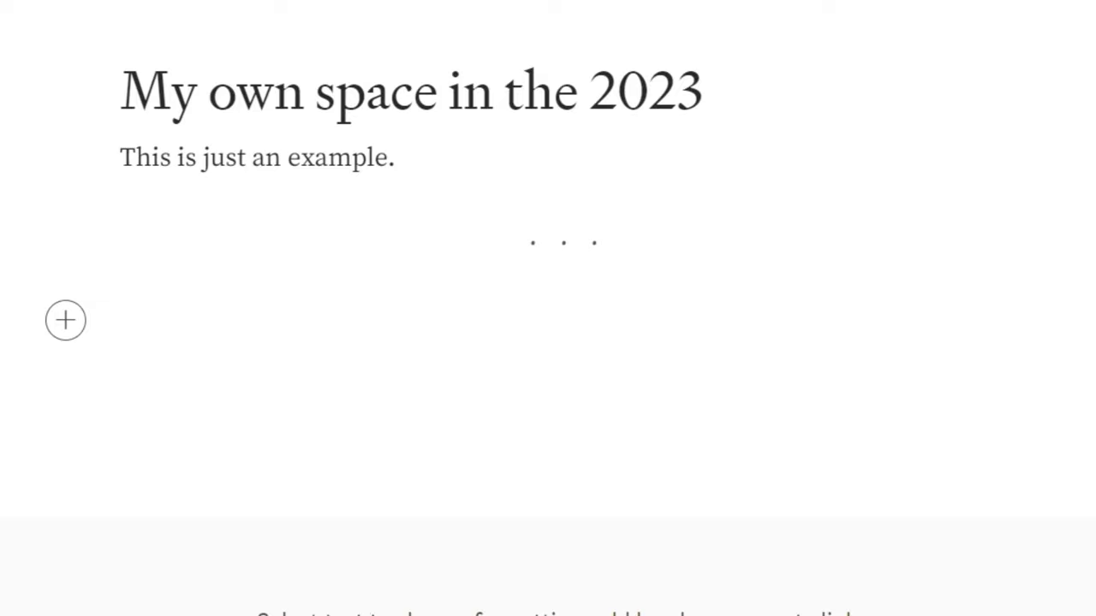
{"action": "left_click_drag", "start_coordinate": [490, 518], "coordinate": [628, 520]}
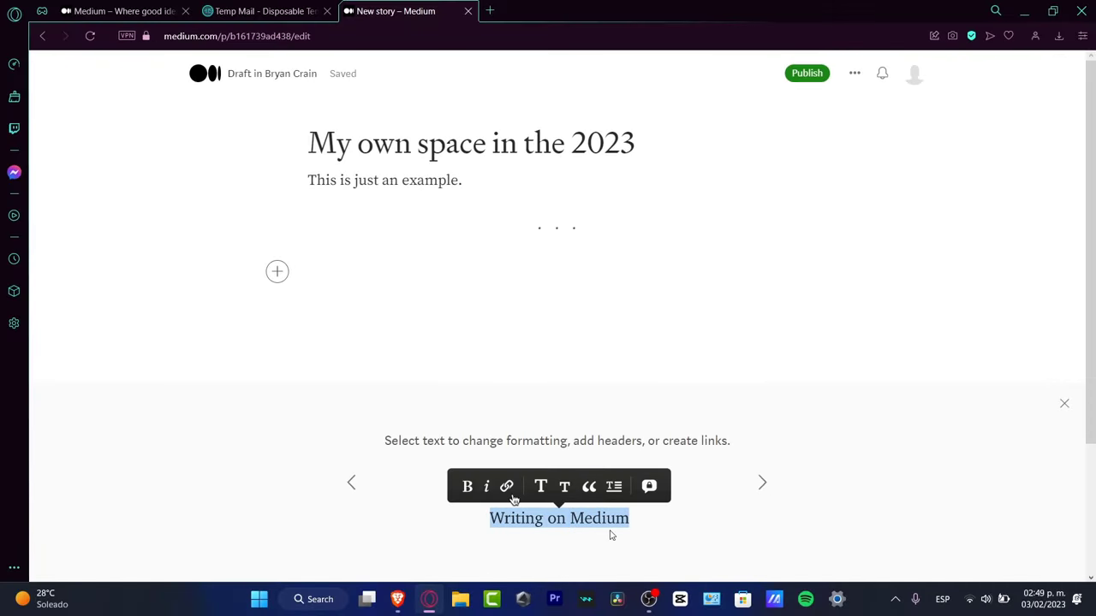
{"action": "left_click", "coordinate": [486, 488]}
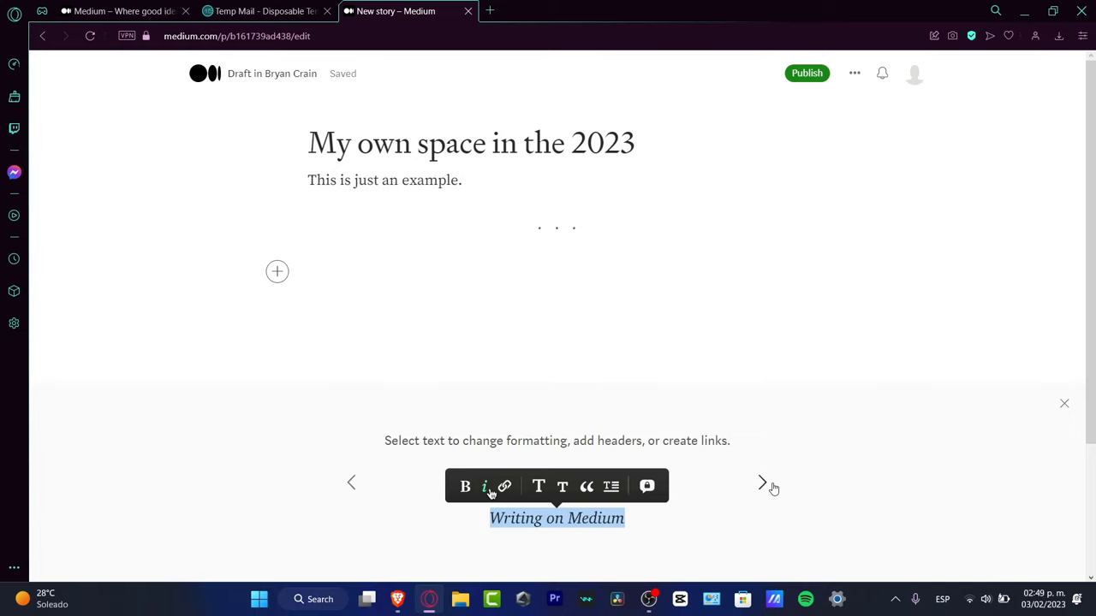
Step: Page through the editor tips to the one on adding images and media
{"action": "left_click", "coordinate": [769, 485]}
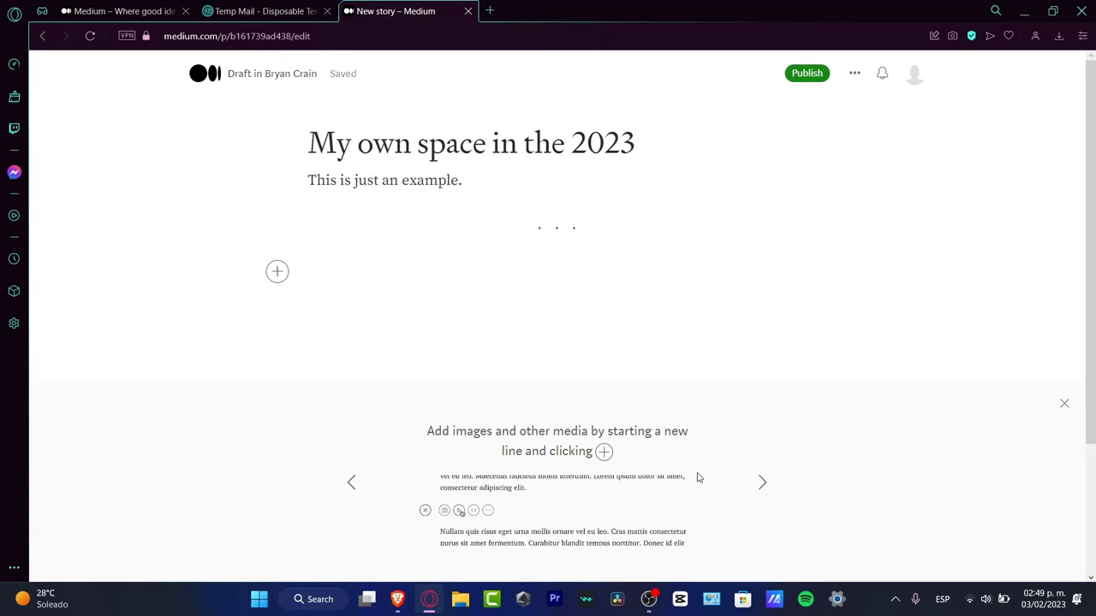
{"action": "left_click", "coordinate": [764, 483]}
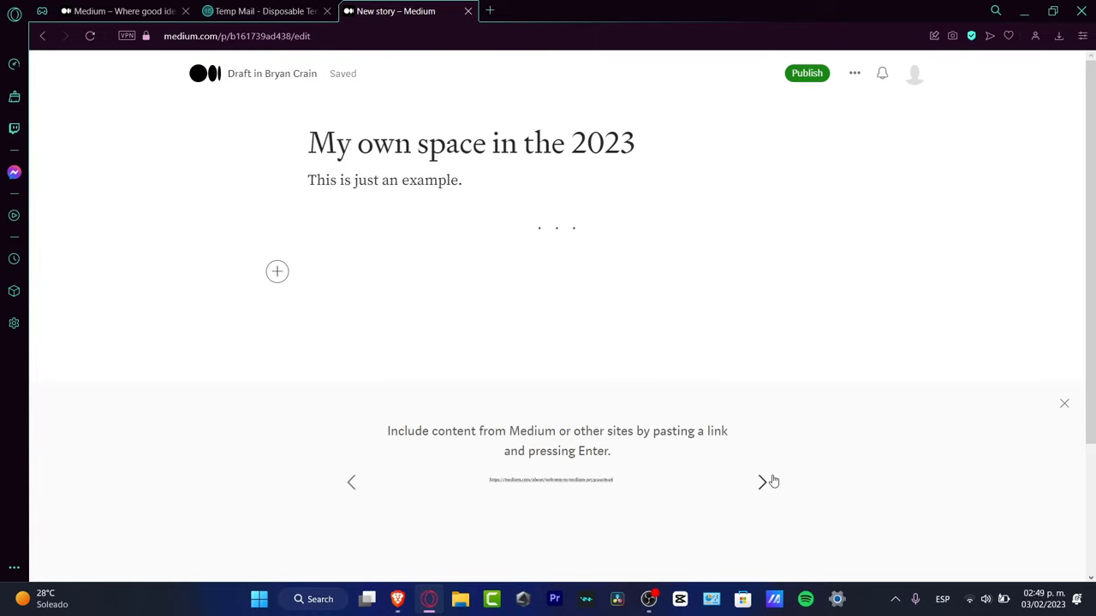
{"action": "left_click", "coordinate": [764, 483]}
{"action": "left_click", "coordinate": [770, 483]}
{"action": "left_click", "coordinate": [770, 482]}
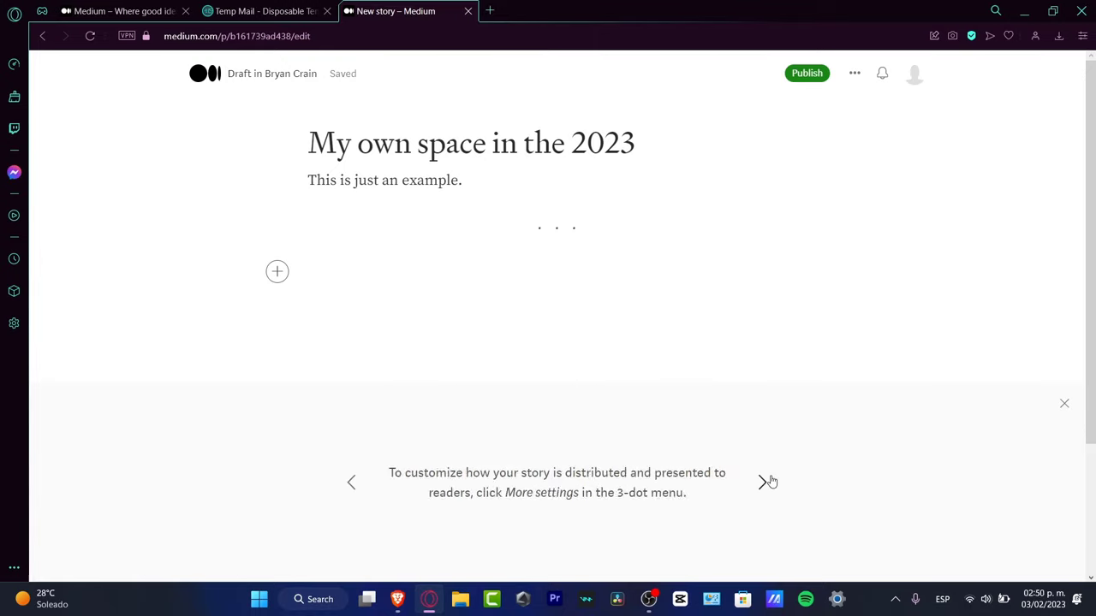
{"action": "left_click", "coordinate": [763, 482]}
{"action": "left_click", "coordinate": [763, 483]}
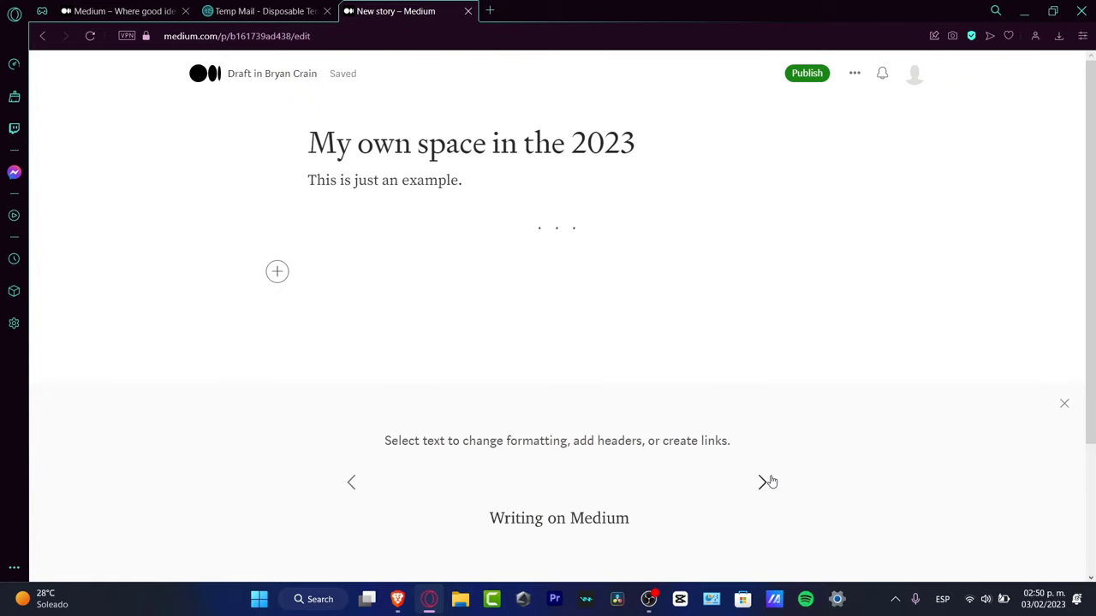
{"action": "left_click", "coordinate": [768, 482]}
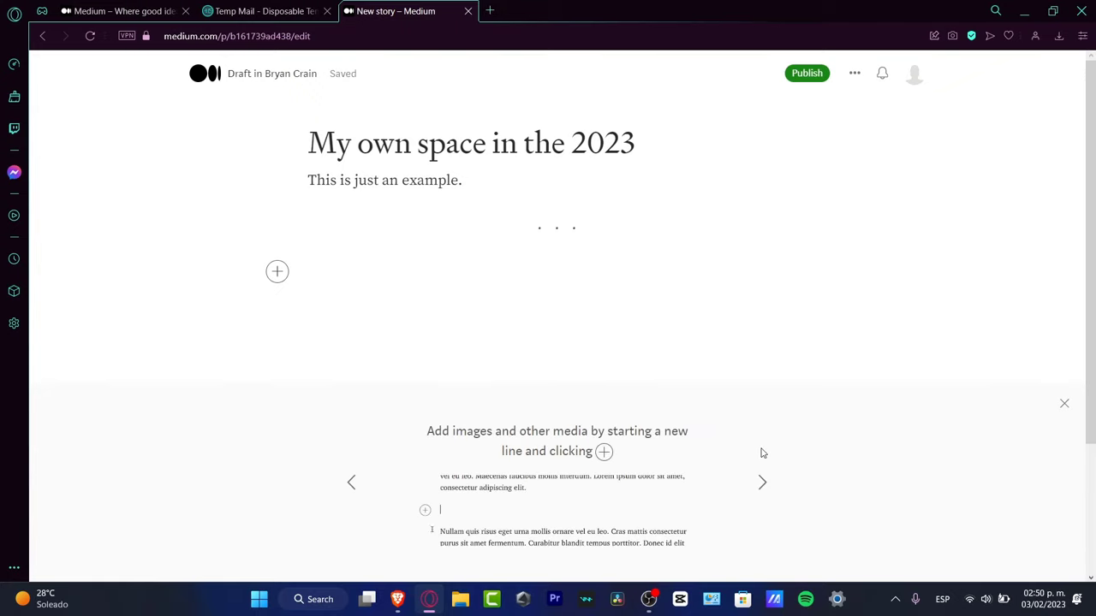
Step: Close the tips, delete the example line, and change 'Apple' in the title to 'Iphone'
{"action": "left_click", "coordinate": [1064, 404]}
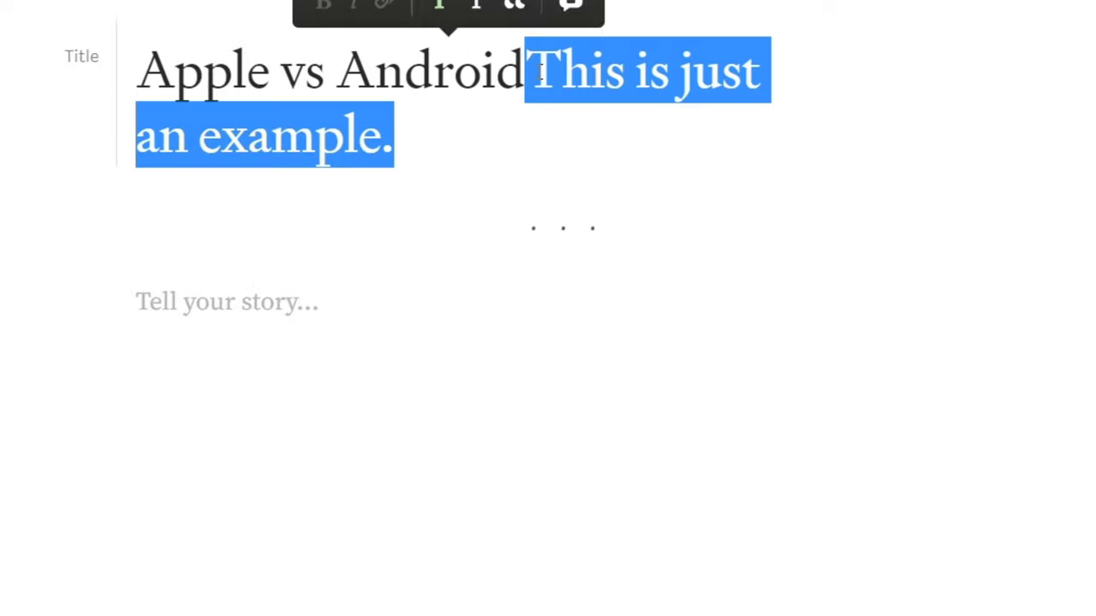
{"action": "key", "text": "BackSpace"}
{"action": "double_click", "coordinate": [229, 64]}
{"action": "type", "text": "I"}
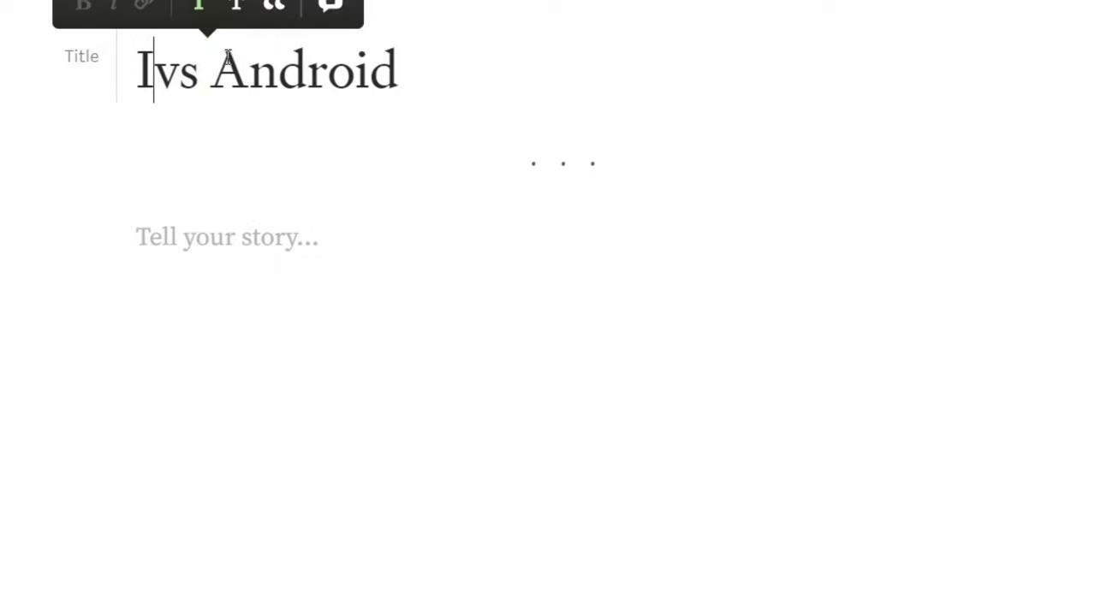
{"action": "type", "text": "phone"}
{"action": "left_click", "coordinate": [378, 222]}
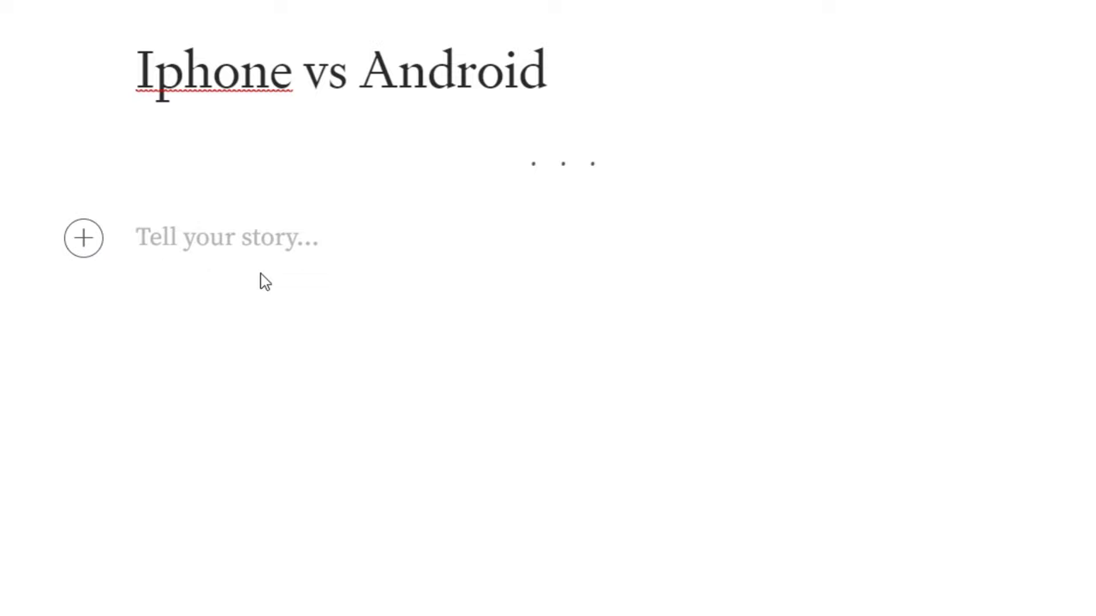
Step: Type '3 elements:' and a numbered outline with Introduction and Body points
{"action": "type", "text": "3"}
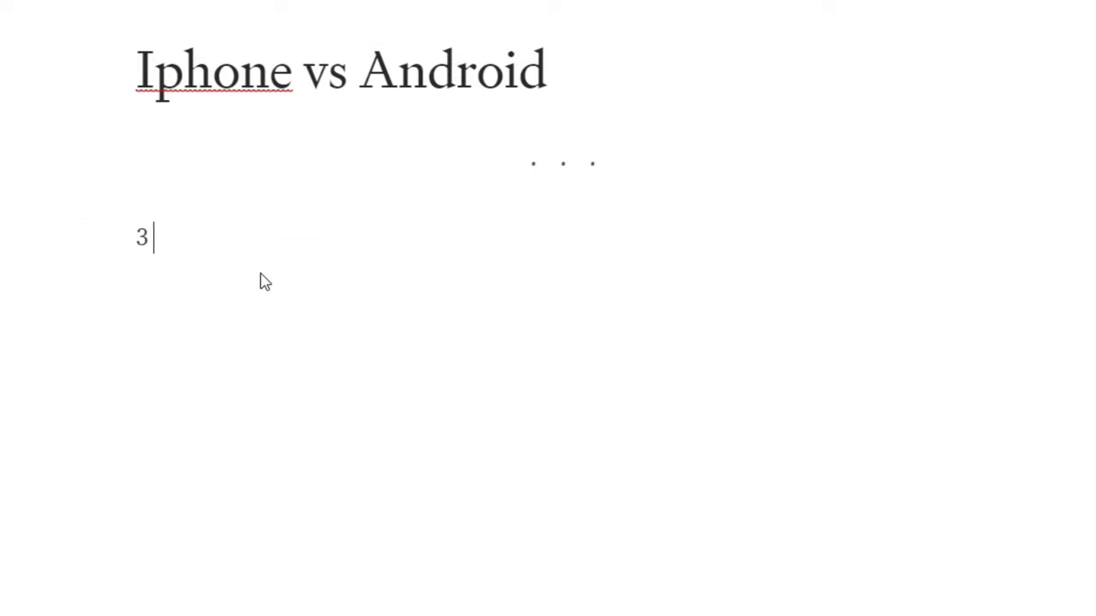
{"action": "type", "text": " elements"}
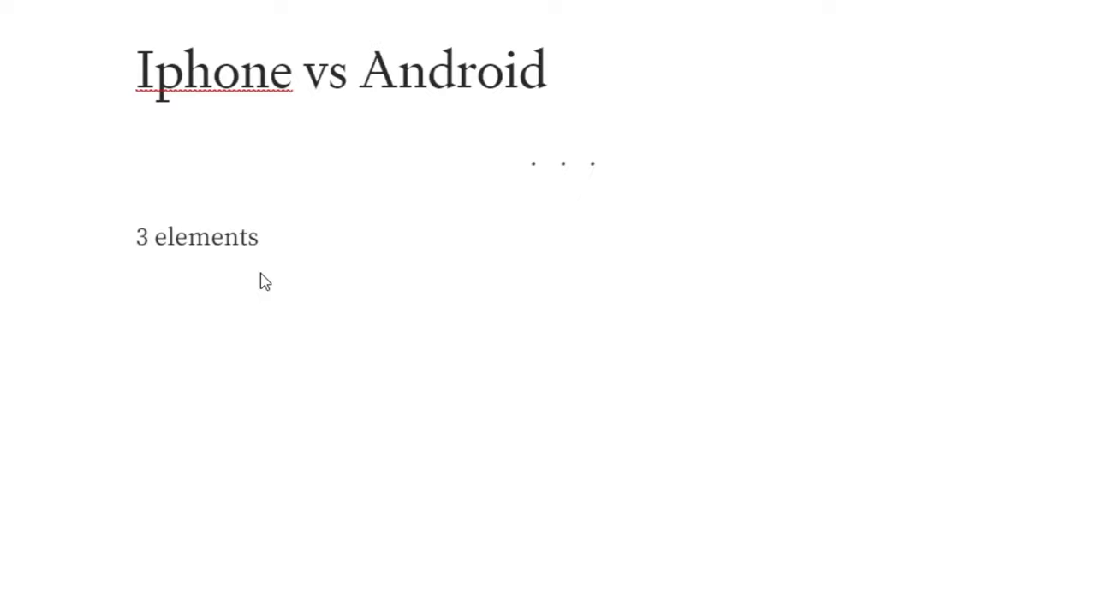
{"action": "type", "text": ":"}
{"action": "key", "text": "Return"}
{"action": "type", "text": "1. IN"}
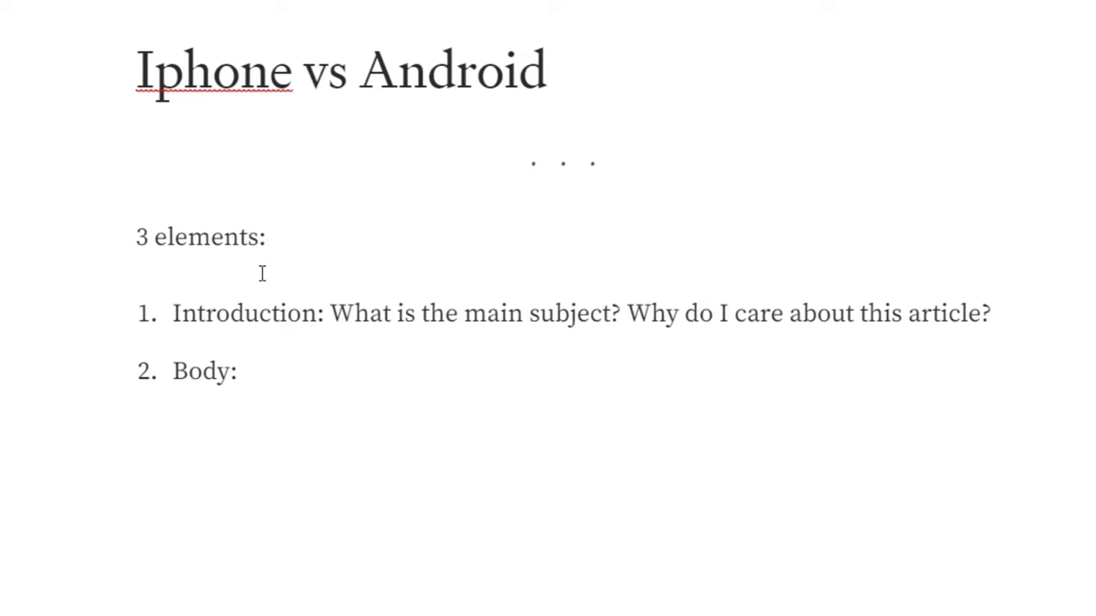
{"action": "type", "text": "Expreess my own op"}
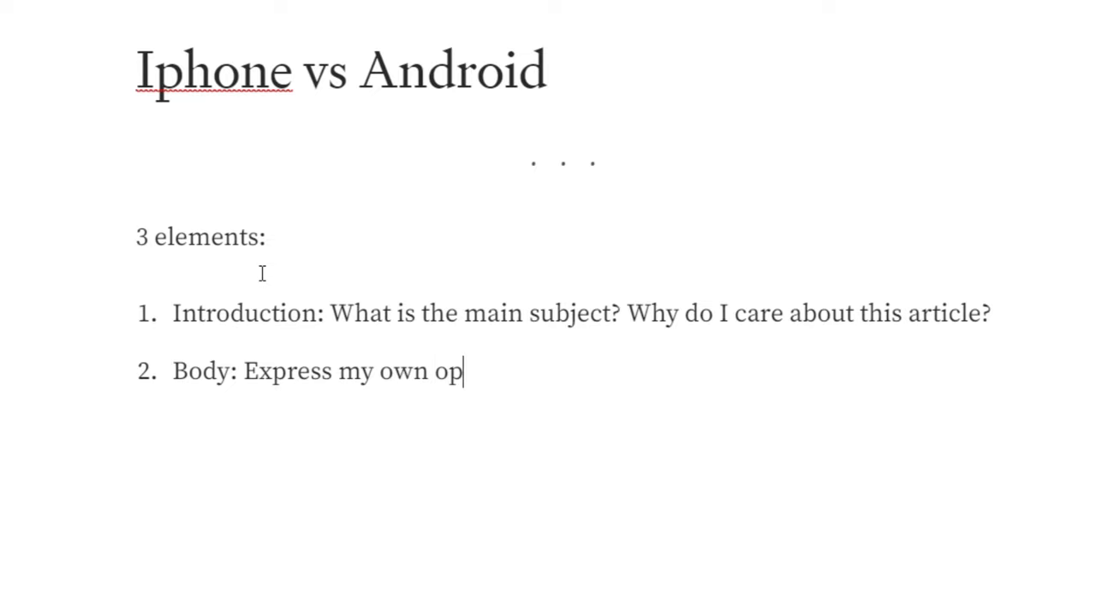
{"action": "type", "text": "inion, add some more sources."}
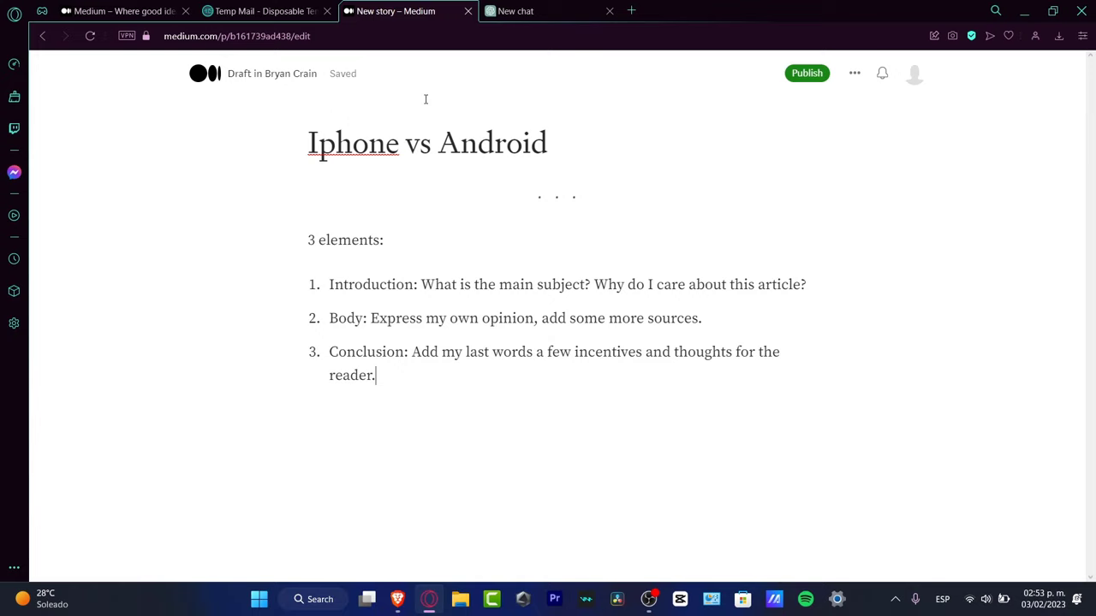
Step: Switch between the Medium draft and ChatGPT, ending on an empty ChatGPT new chat
{"action": "left_click", "coordinate": [543, 17]}
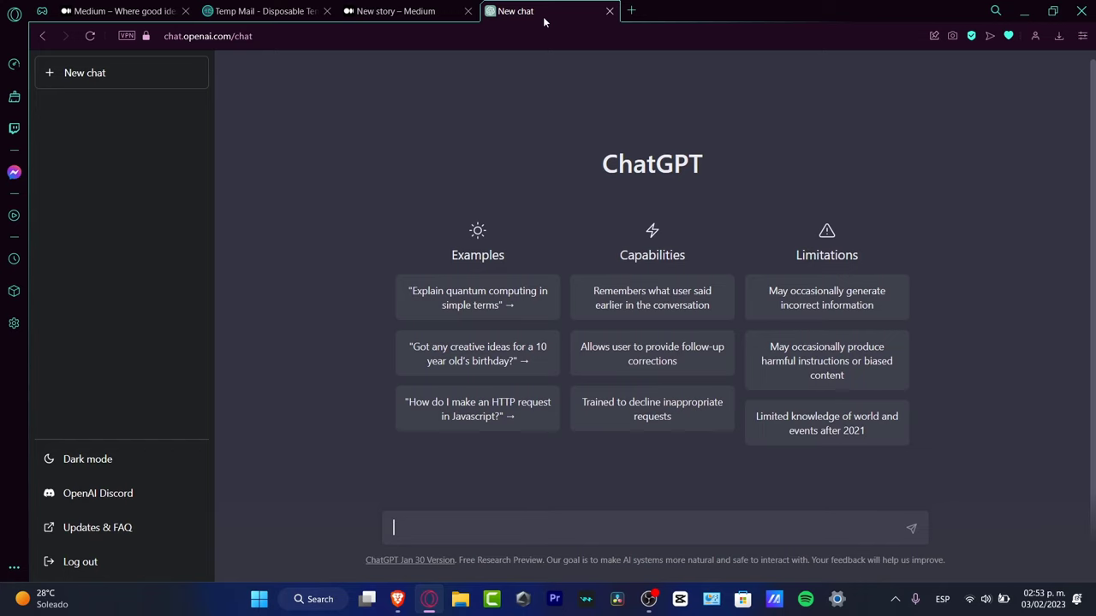
{"action": "left_click", "coordinate": [396, 11]}
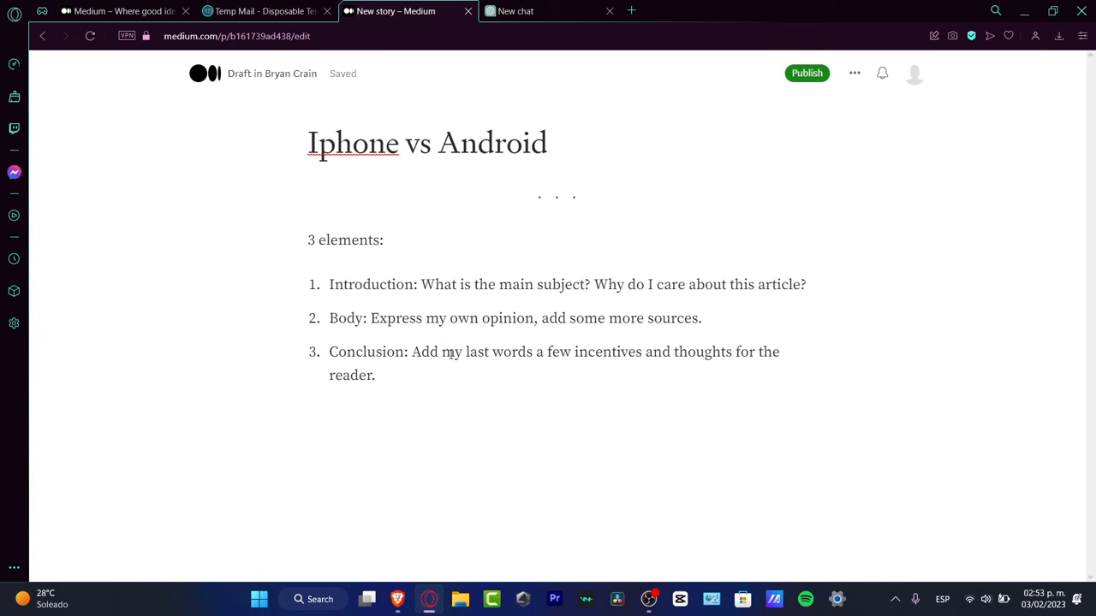
{"action": "left_click", "coordinate": [513, 11]}
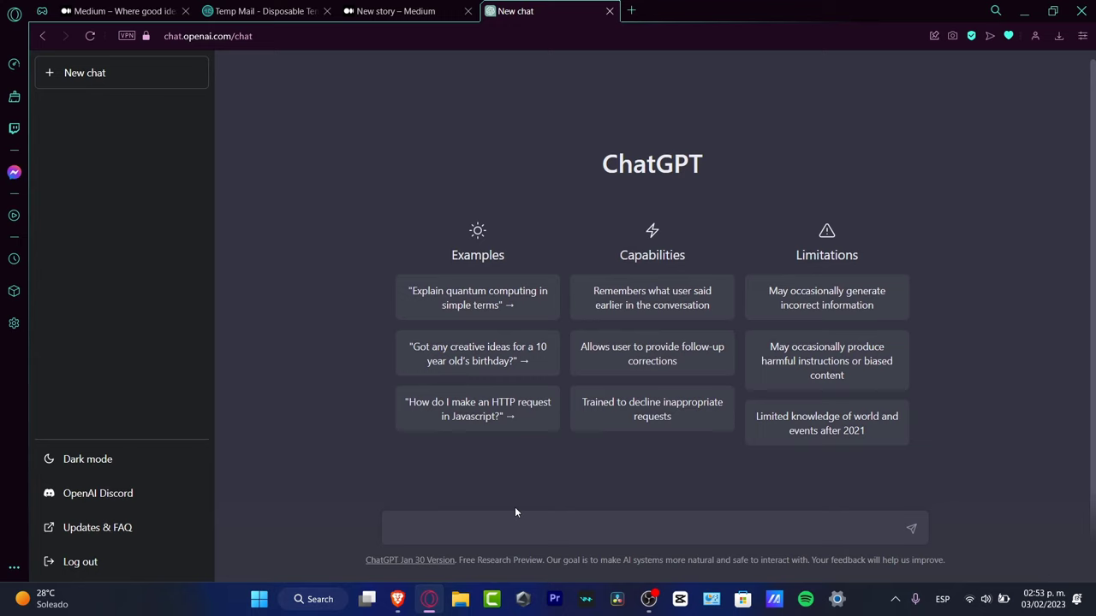
Step: Ask ChatGPT to create an introduction article about iPhone vs Android
{"action": "type", "text": "create and oin"}
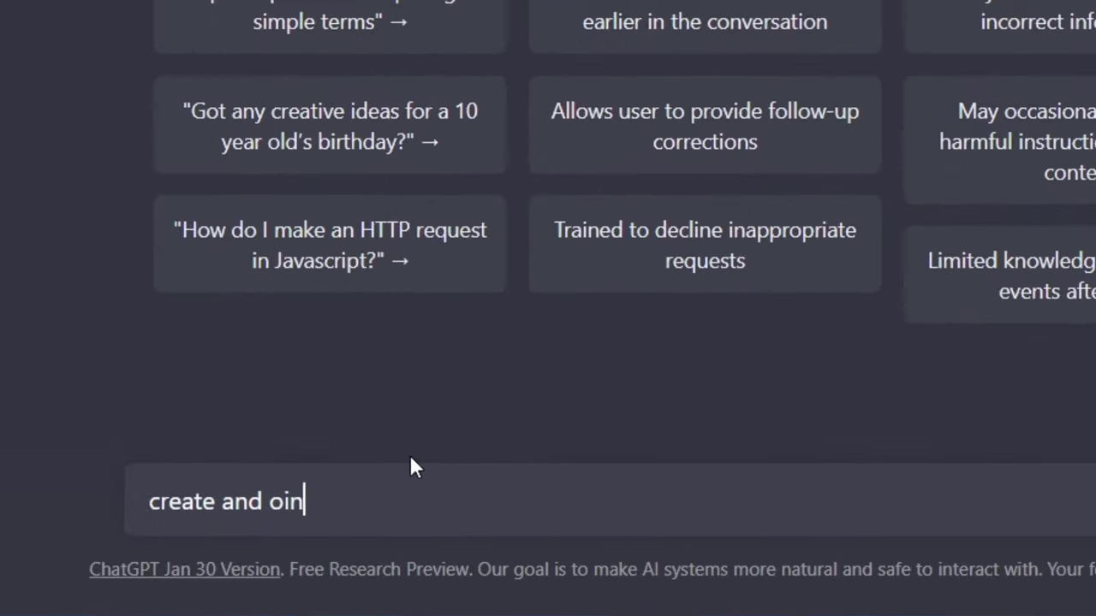
{"action": "key", "text": "BackSpace"}
{"action": "key", "text": "BackSpace"}
{"action": "key", "text": "BackSpace"}
{"action": "type", "text": "introduction a"}
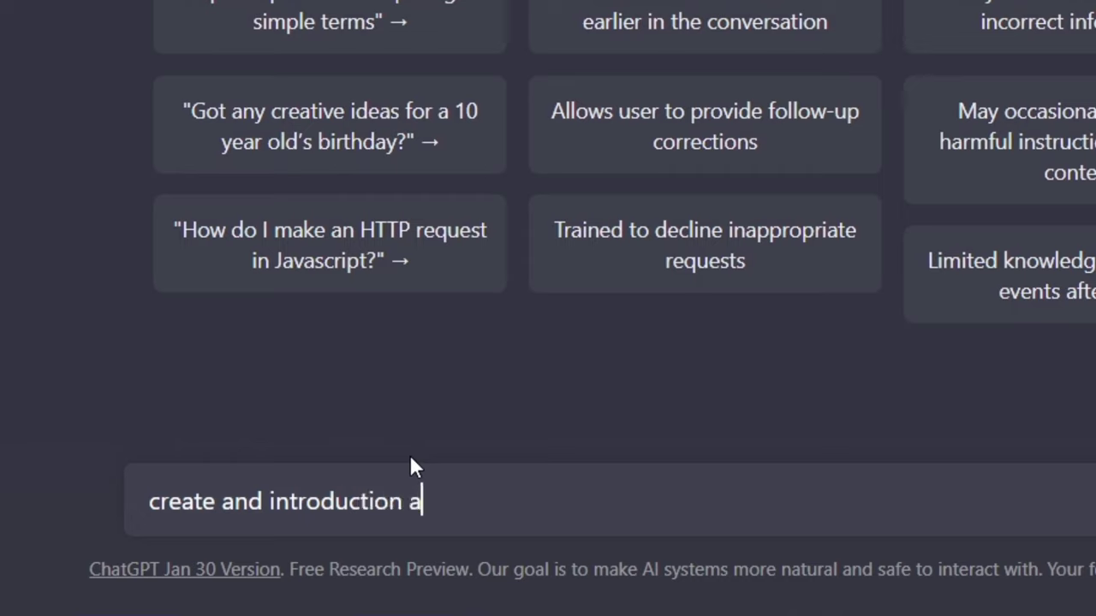
{"action": "type", "text": "rticles"}
{"action": "key", "text": "BackSpace"}
{"action": "type", "text": "par"}
{"action": "key", "text": "BackSpace"}
{"action": "key", "text": "BackSpace"}
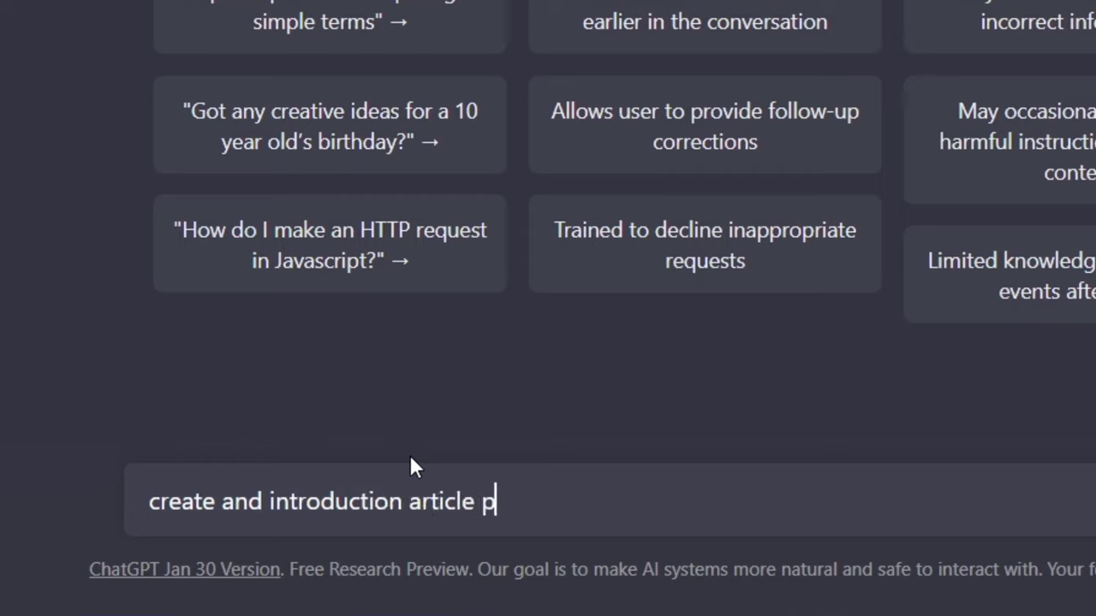
{"action": "key", "text": "BackSpace"}
{"action": "type", "text": "about iph"}
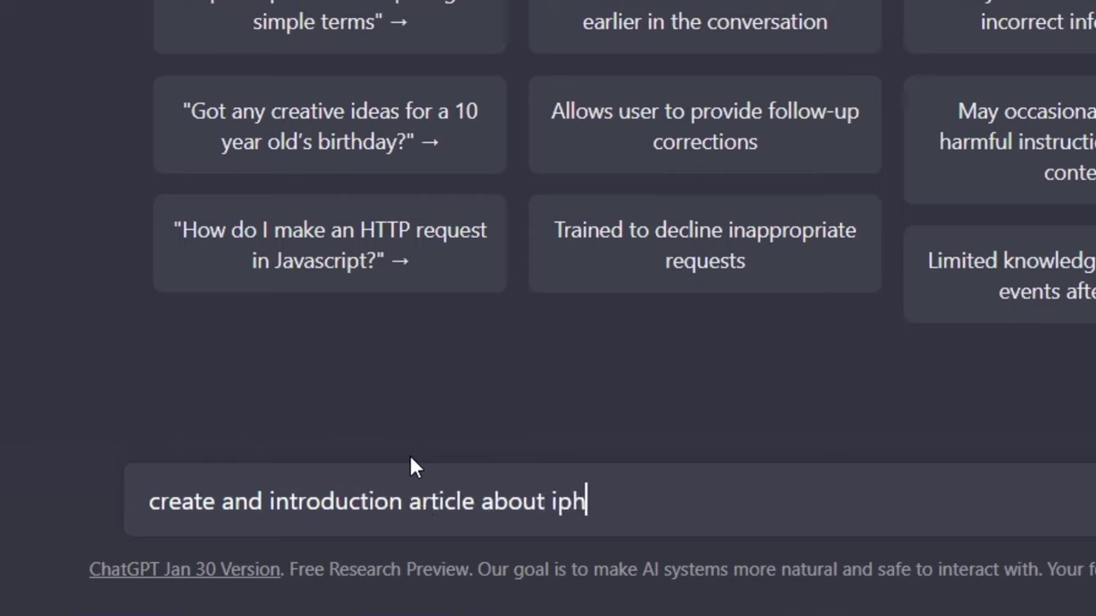
{"action": "type", "text": "one vs andor"}
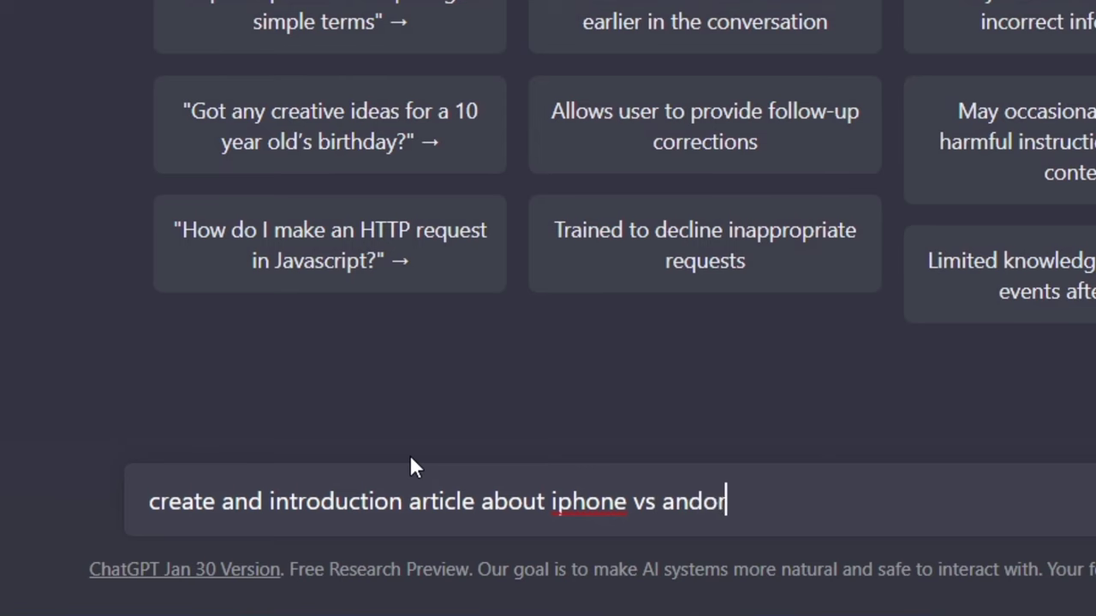
{"action": "key", "text": "BackSpace"}
{"action": "key", "text": "BackSpace"}
{"action": "type", "text": "roid"}
{"action": "key", "text": "Return"}
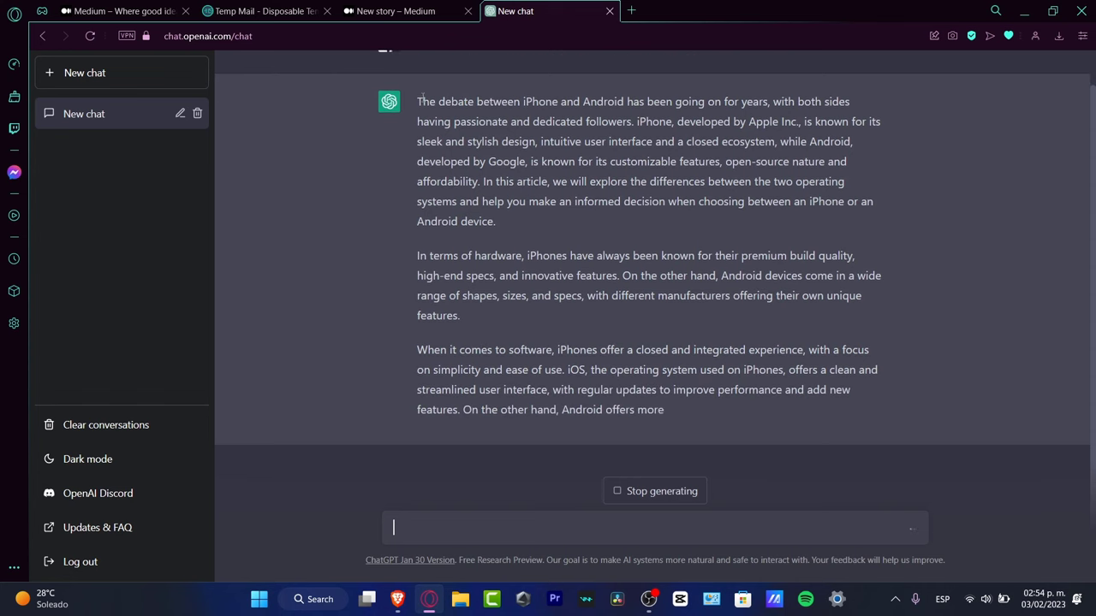
Step: Copy ChatGPT's generated introduction and return to the Medium draft
{"action": "double_click", "coordinate": [425, 101]}
{"action": "left_click_drag", "start_coordinate": [453, 116], "coordinate": [796, 355]}
{"action": "left_click_drag", "start_coordinate": [851, 379], "coordinate": [401, 137]}
{"action": "key", "text": "ctrl+c"}
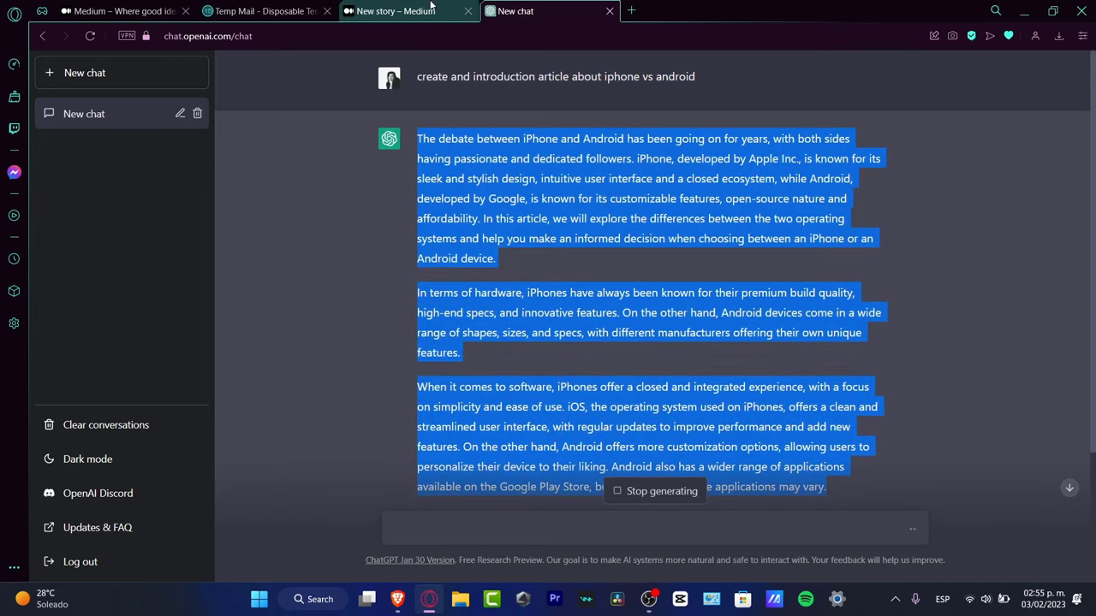
{"action": "left_click", "coordinate": [396, 11]}
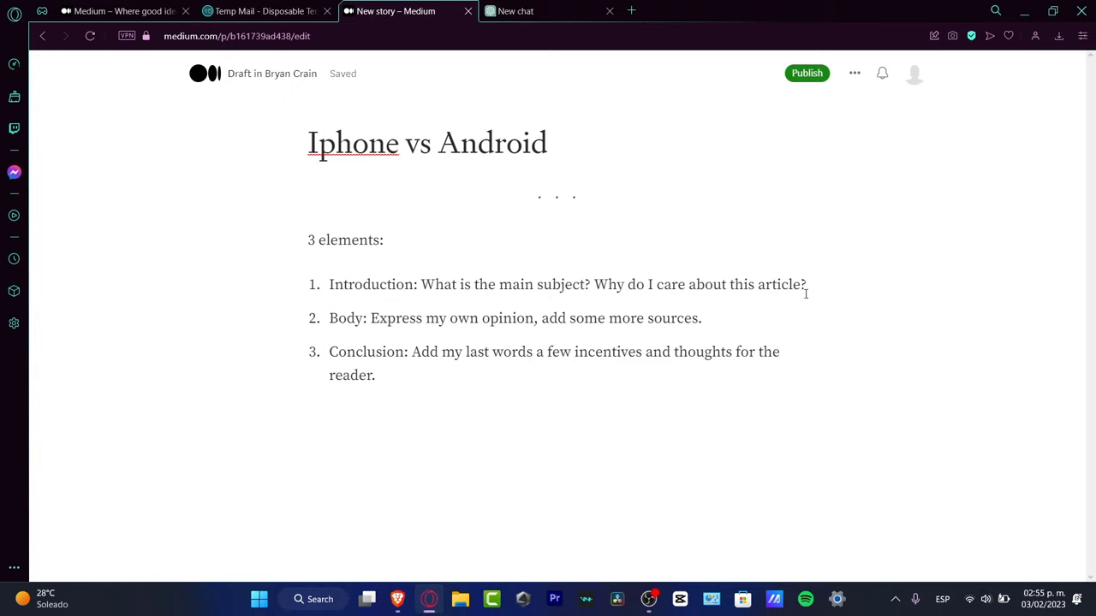
Step: Replace the Introduction's placeholder questions with ChatGPT's pasted introduction
{"action": "left_click_drag", "start_coordinate": [806, 294], "coordinate": [420, 268]}
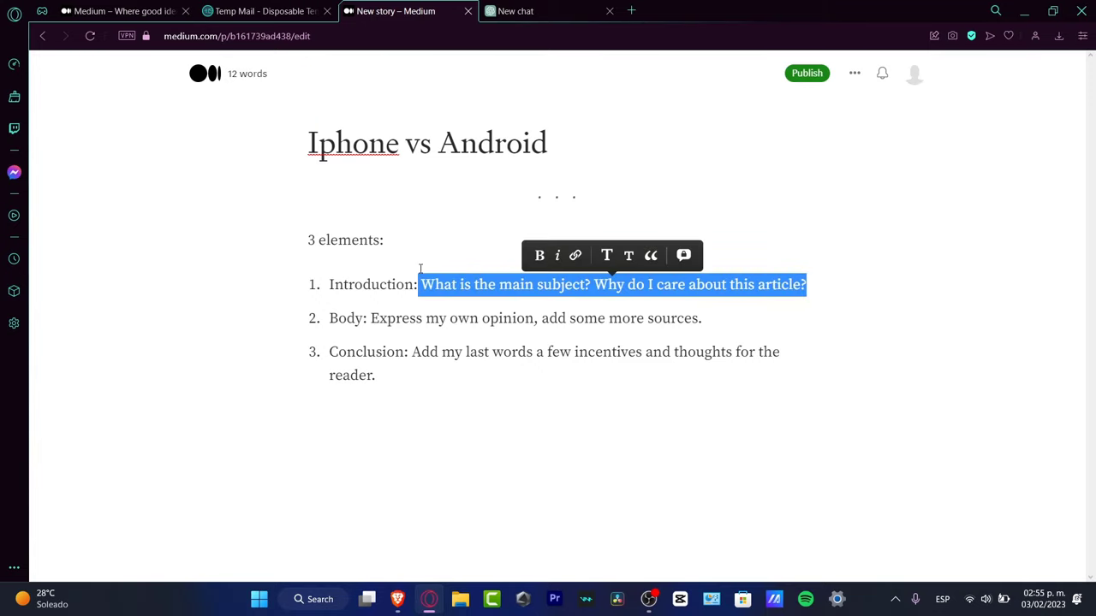
{"action": "key", "text": "Return"}
{"action": "key", "text": "Return"}
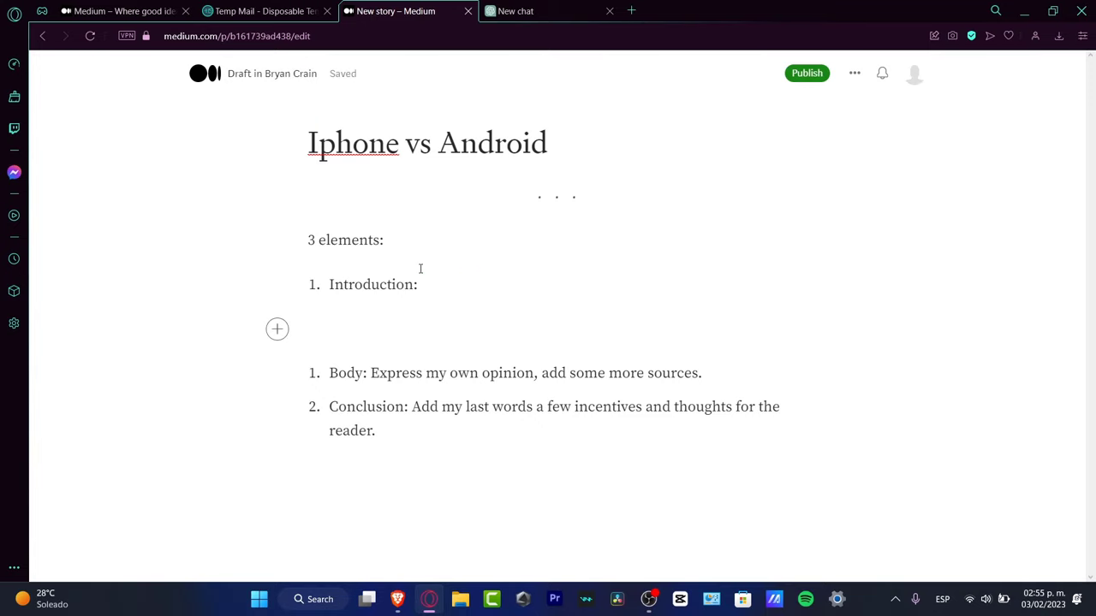
{"action": "key", "text": "ctrl+v"}
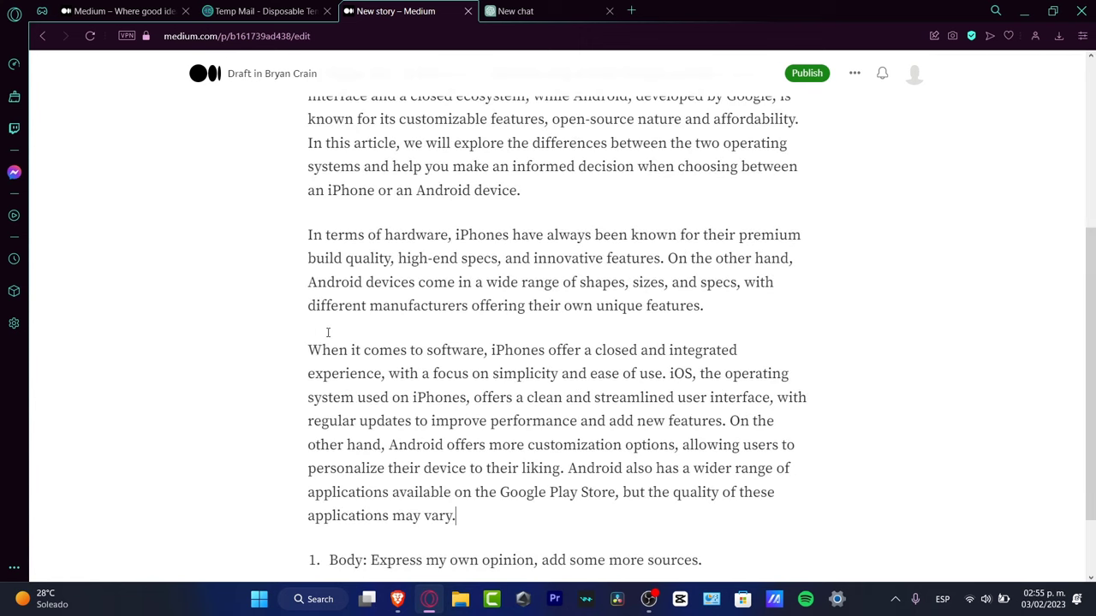
{"action": "scroll", "coordinate": [590, 422], "scroll_direction": "up", "scroll_amount": 3}
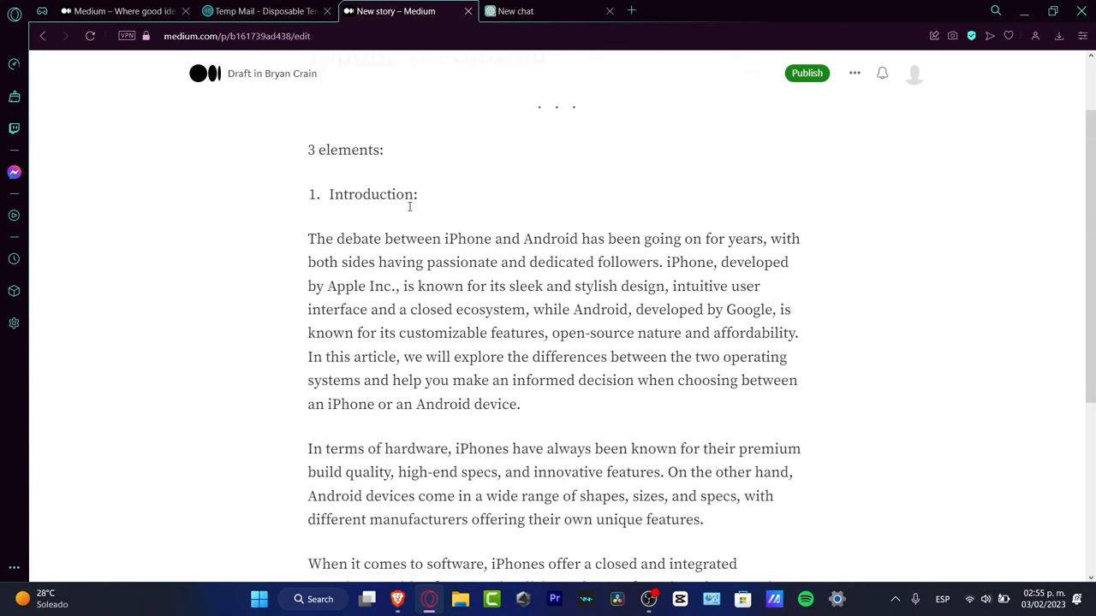
Step: Make 'Introduction:' a large heading, drop the colon, and replace it with 'What smartphone are you currently using?'
{"action": "left_click_drag", "start_coordinate": [418, 195], "coordinate": [324, 195]}
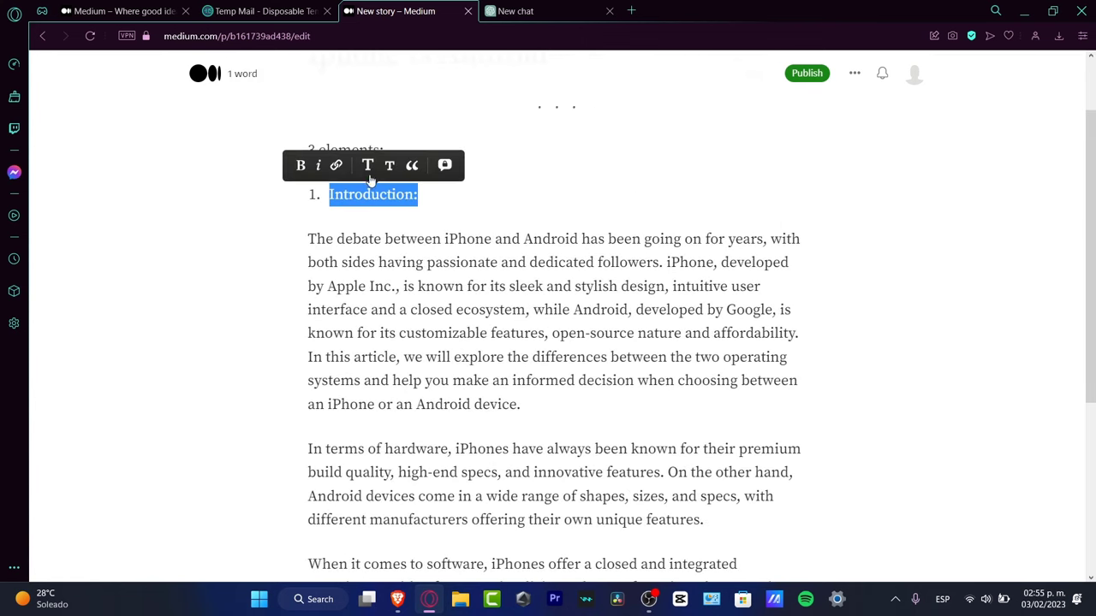
{"action": "left_click", "coordinate": [369, 179]}
{"action": "left_click", "coordinate": [365, 179]}
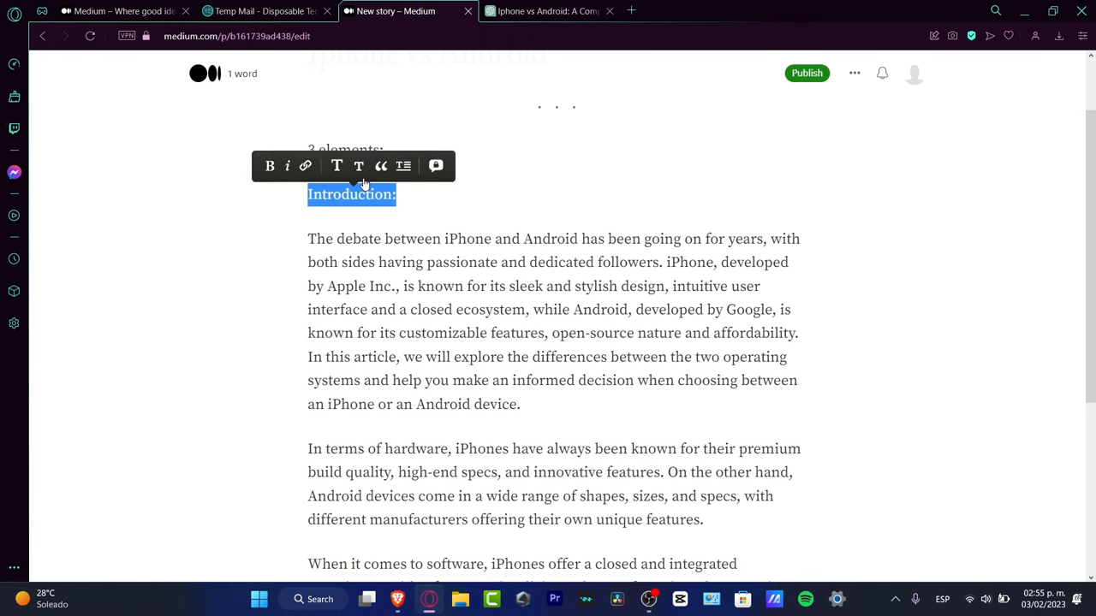
{"action": "left_click", "coordinate": [339, 165]}
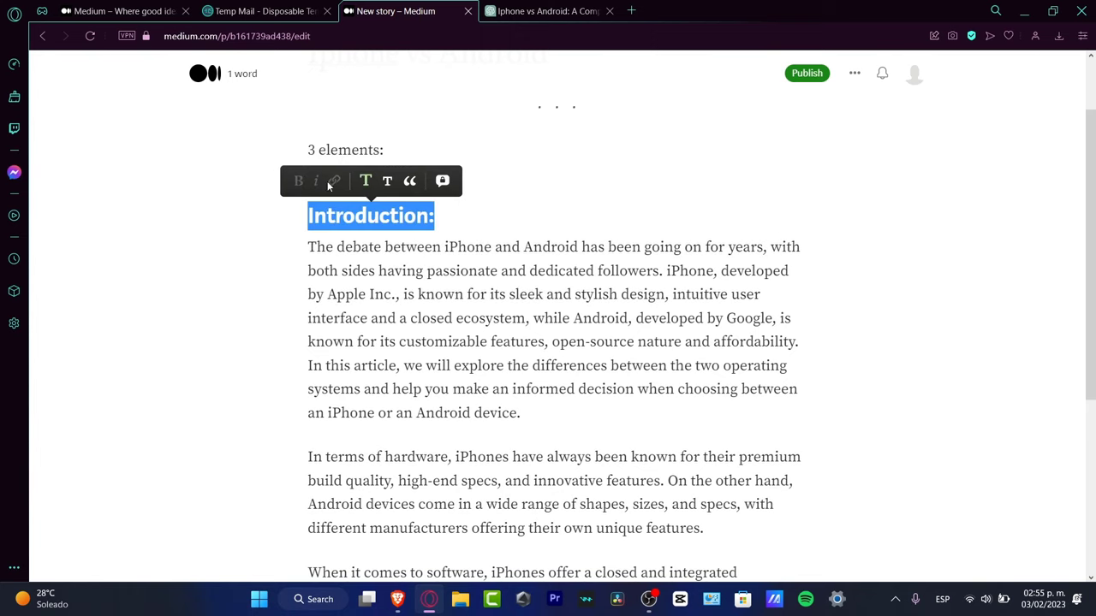
{"action": "left_click", "coordinate": [452, 217]}
{"action": "key", "text": "BackSpace"}
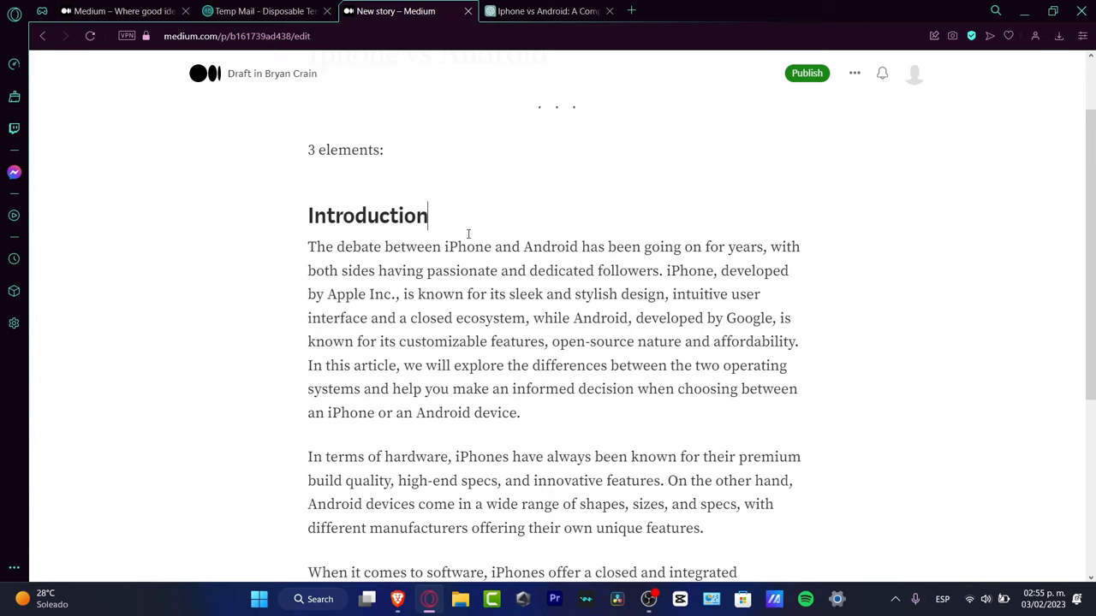
{"action": "key", "text": "Return"}
{"action": "left_click", "coordinate": [456, 291]}
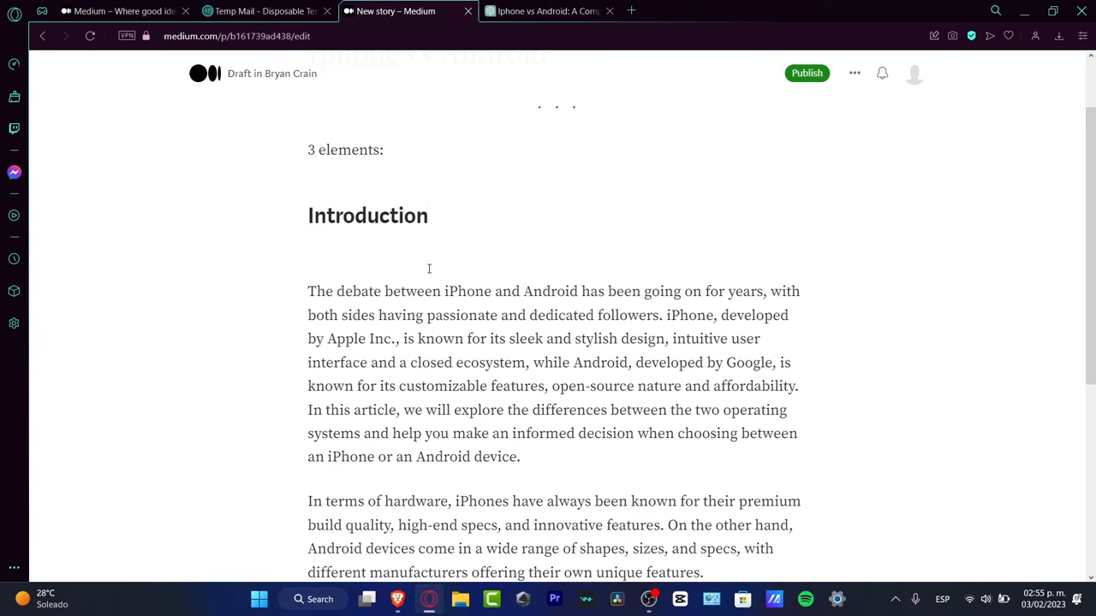
{"action": "double_click", "coordinate": [401, 220]}
{"action": "key", "text": "ctrl+v"}
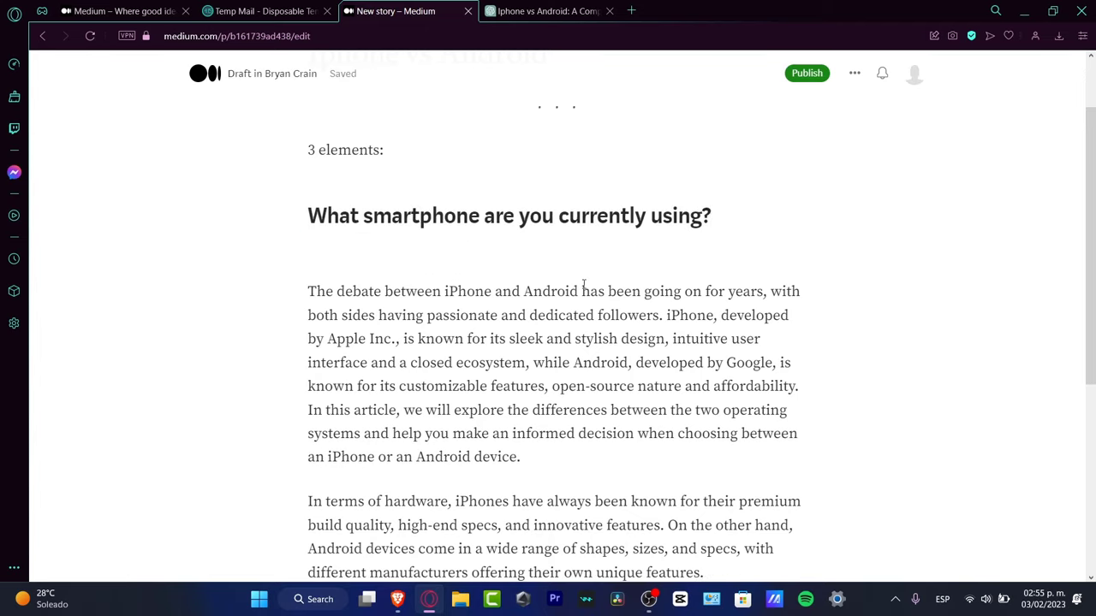
Step: Add an empty line after the intro paragraph and dismiss an abandoned upload from the computer
{"action": "left_click", "coordinate": [565, 462]}
{"action": "key", "text": "Return"}
{"action": "left_click", "coordinate": [277, 503]}
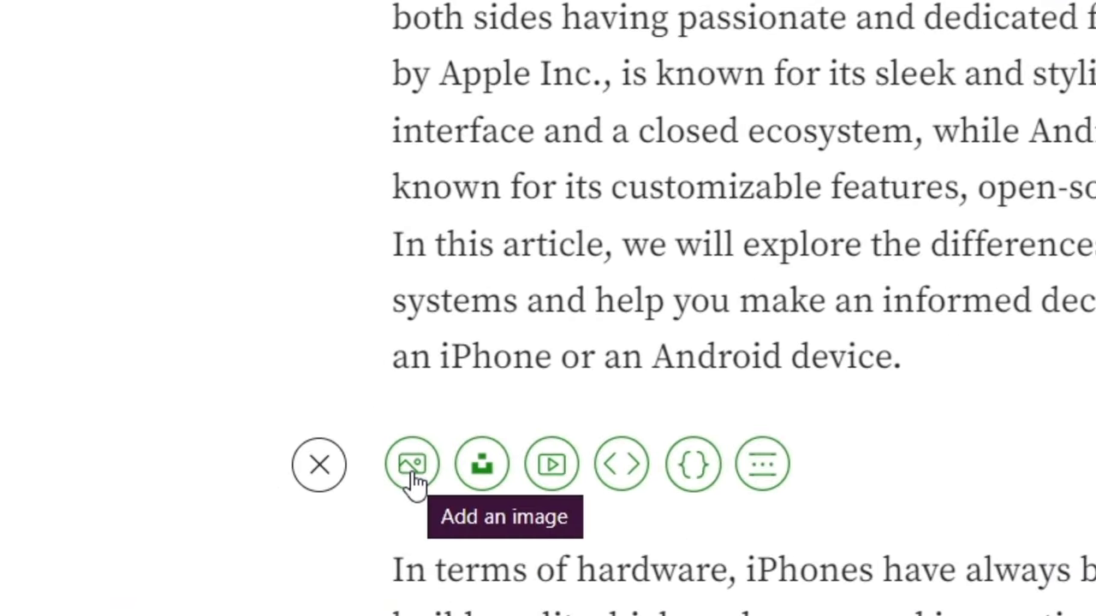
{"action": "left_click", "coordinate": [409, 469]}
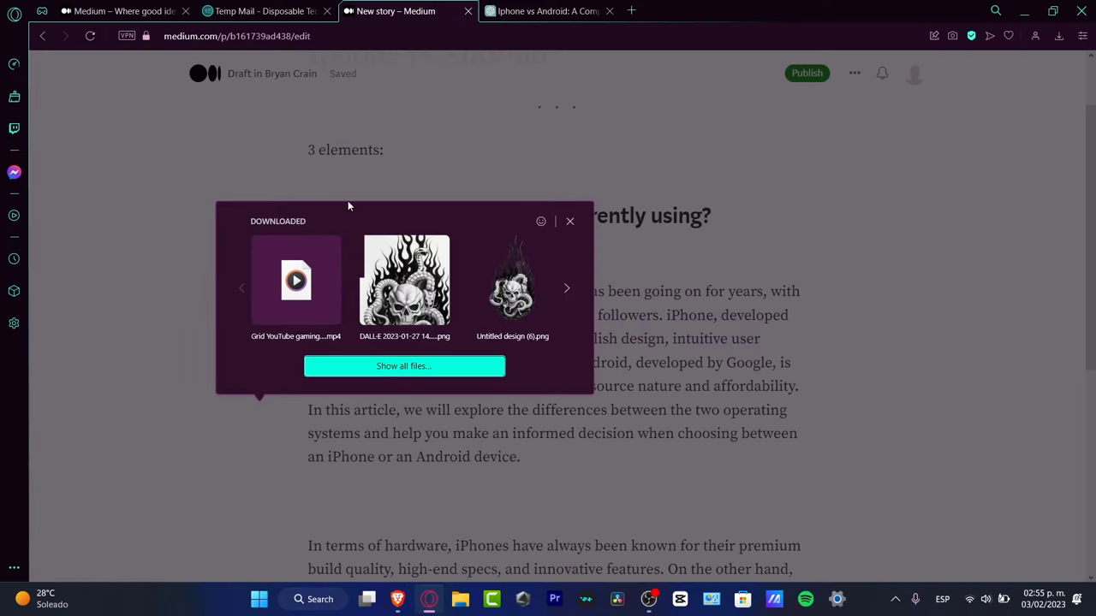
{"action": "left_click", "coordinate": [571, 222]}
{"action": "left_click", "coordinate": [661, 441]}
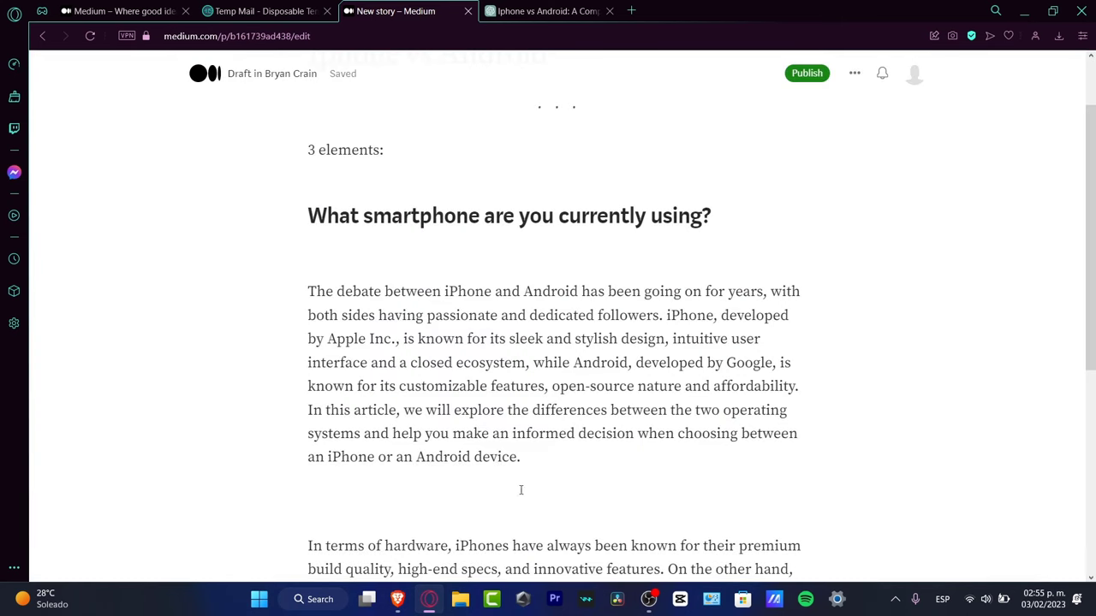
Step: Insert an Unsplash photo from an 'android' search on the empty line
{"action": "left_click", "coordinate": [308, 505]}
{"action": "left_click", "coordinate": [276, 502]}
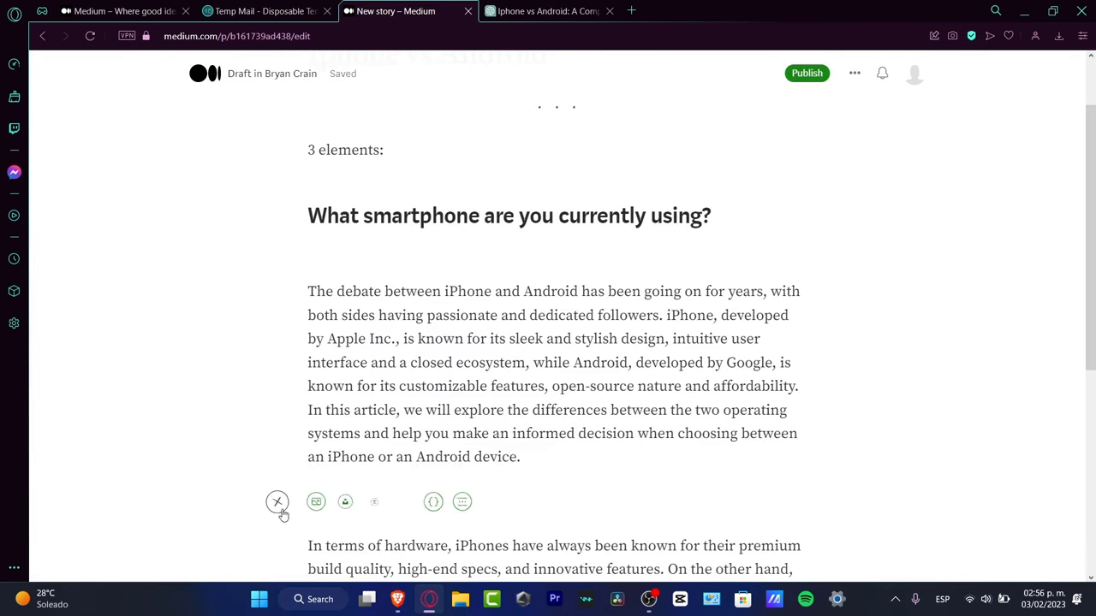
{"action": "left_click", "coordinate": [346, 502]}
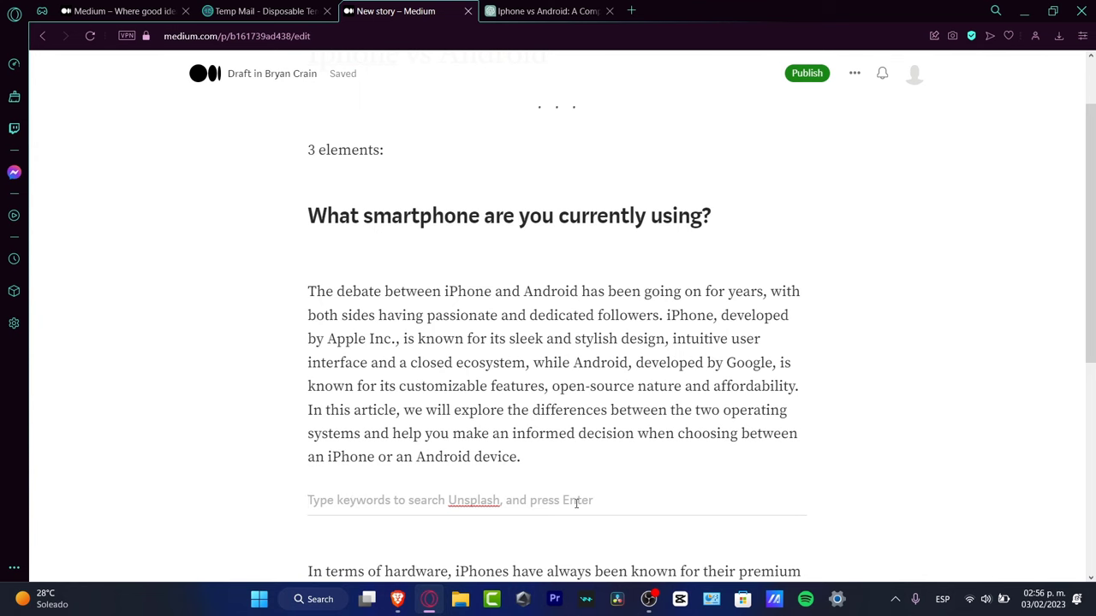
{"action": "scroll", "coordinate": [576, 502], "scroll_direction": "down", "scroll_amount": 3}
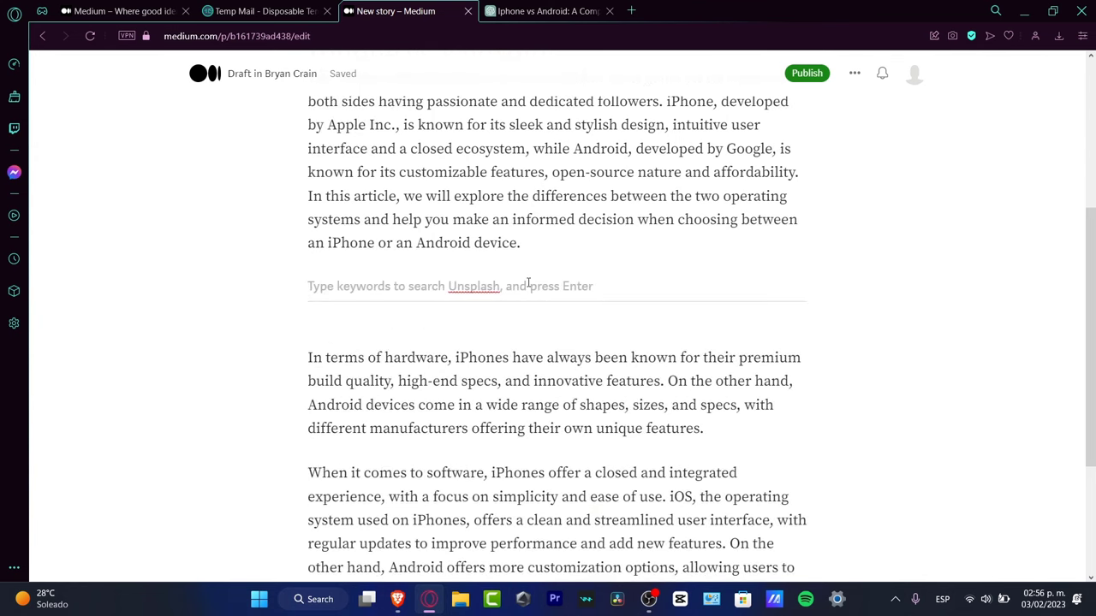
{"action": "type", "text": "android"}
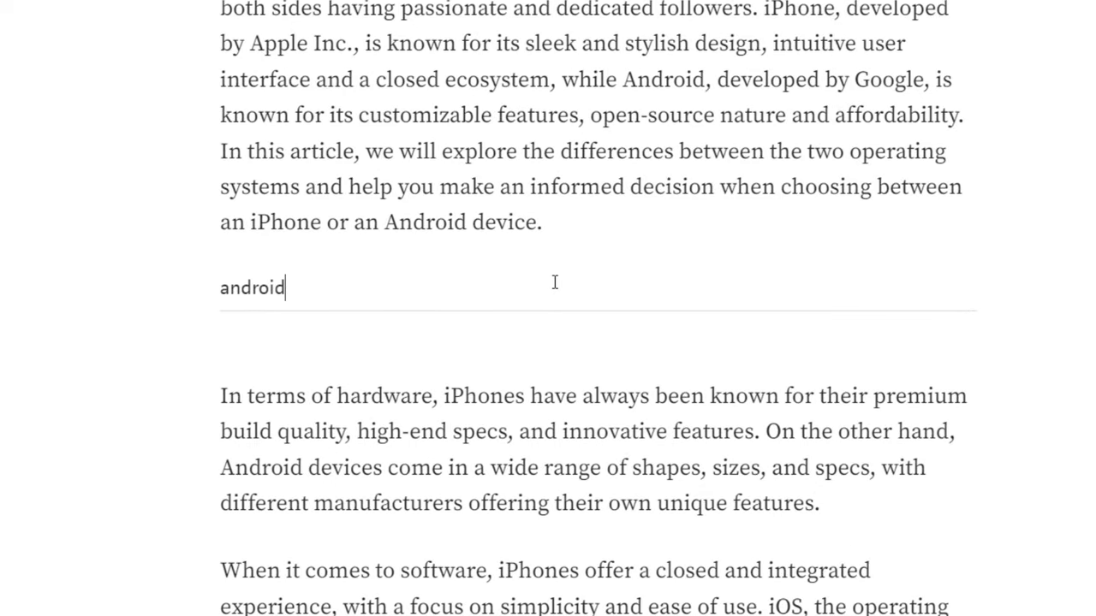
{"action": "key", "text": "Return"}
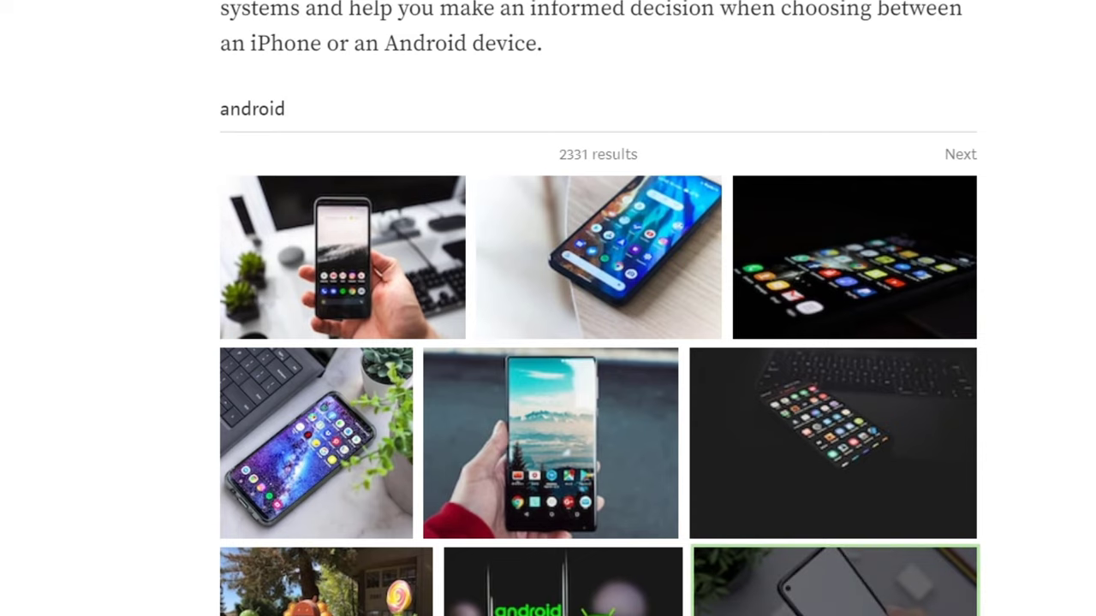
{"action": "left_click", "coordinate": [771, 582]}
{"action": "scroll", "coordinate": [1021, 373], "scroll_direction": "up", "scroll_amount": 3}
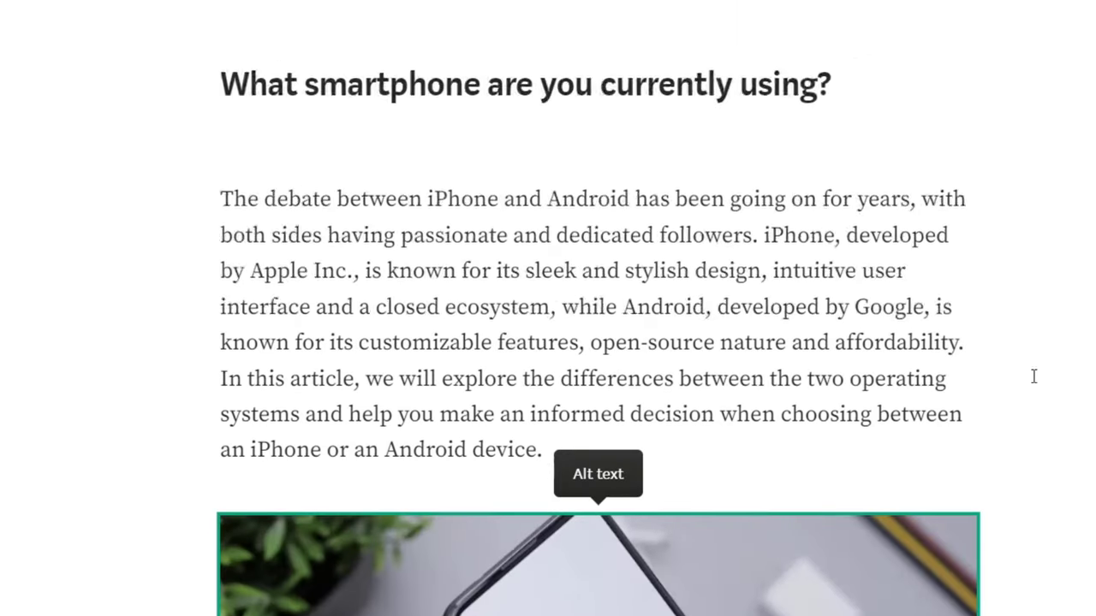
{"action": "scroll", "coordinate": [844, 346], "scroll_direction": "down", "scroll_amount": 7}
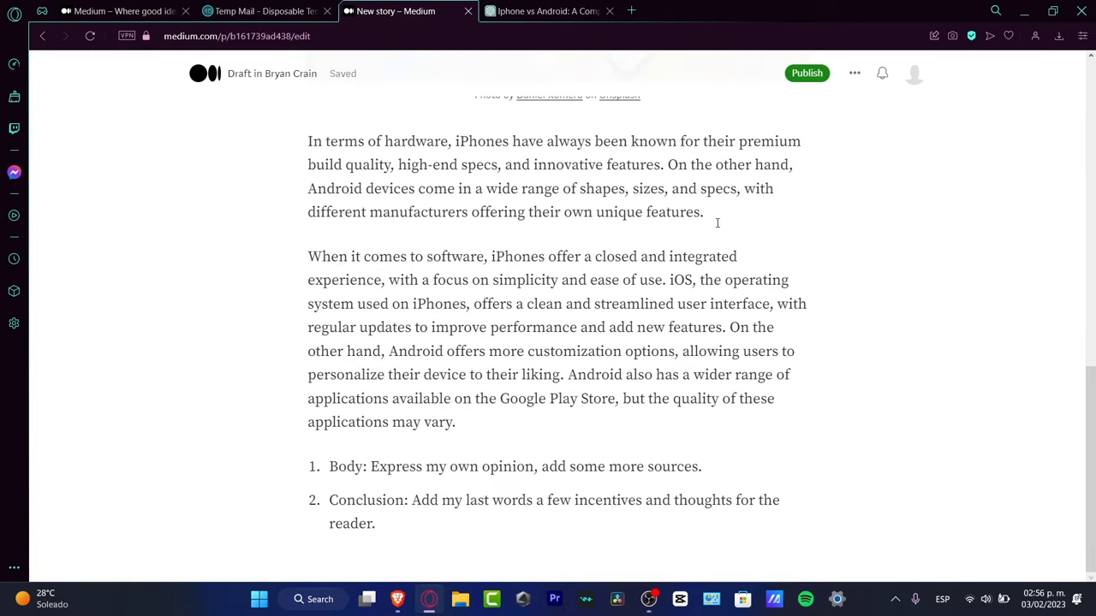
Step: Insert an Unsplash iPhone home-screen photo from an 'iphone' search after the hardware paragraph
{"action": "key", "text": "Return"}
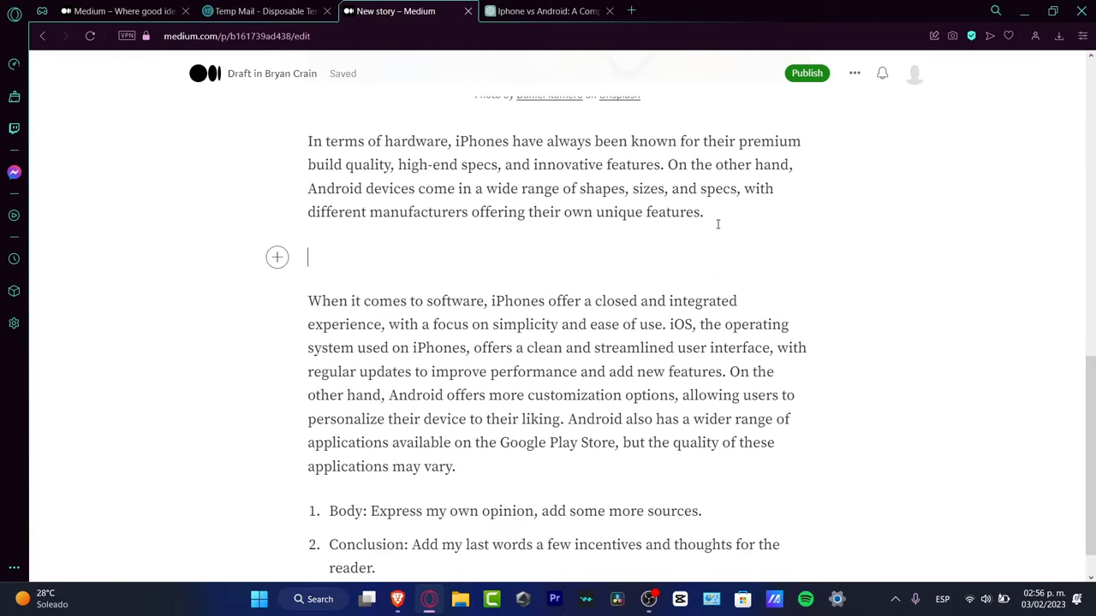
{"action": "left_click", "coordinate": [277, 257]}
{"action": "scroll", "coordinate": [613, 287], "scroll_direction": "up", "scroll_amount": 5}
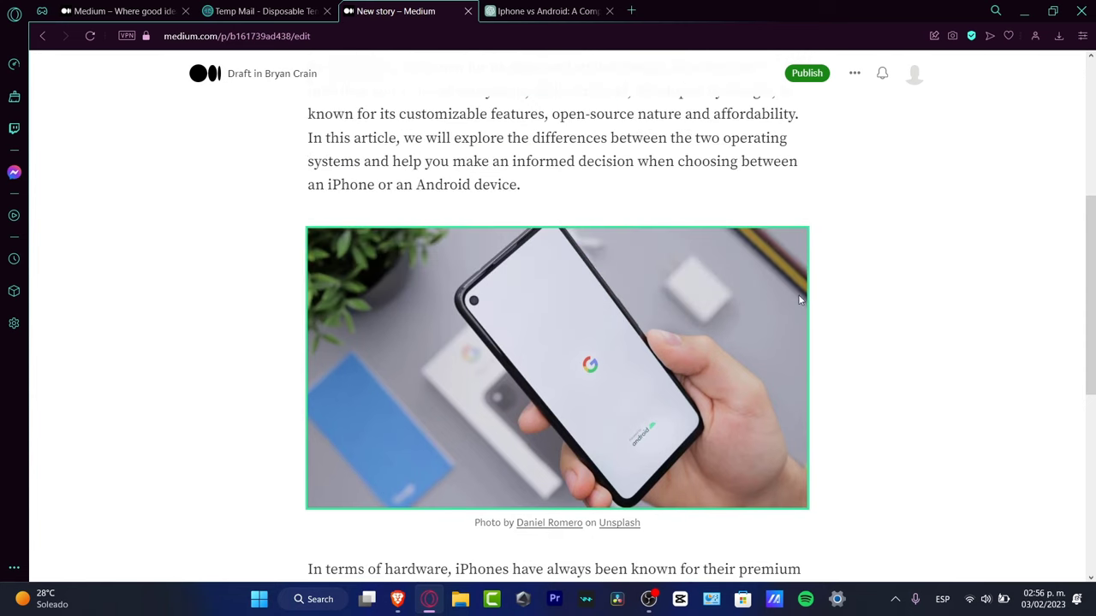
{"action": "scroll", "coordinate": [664, 320], "scroll_direction": "down", "scroll_amount": 5}
{"action": "left_click", "coordinate": [345, 256]}
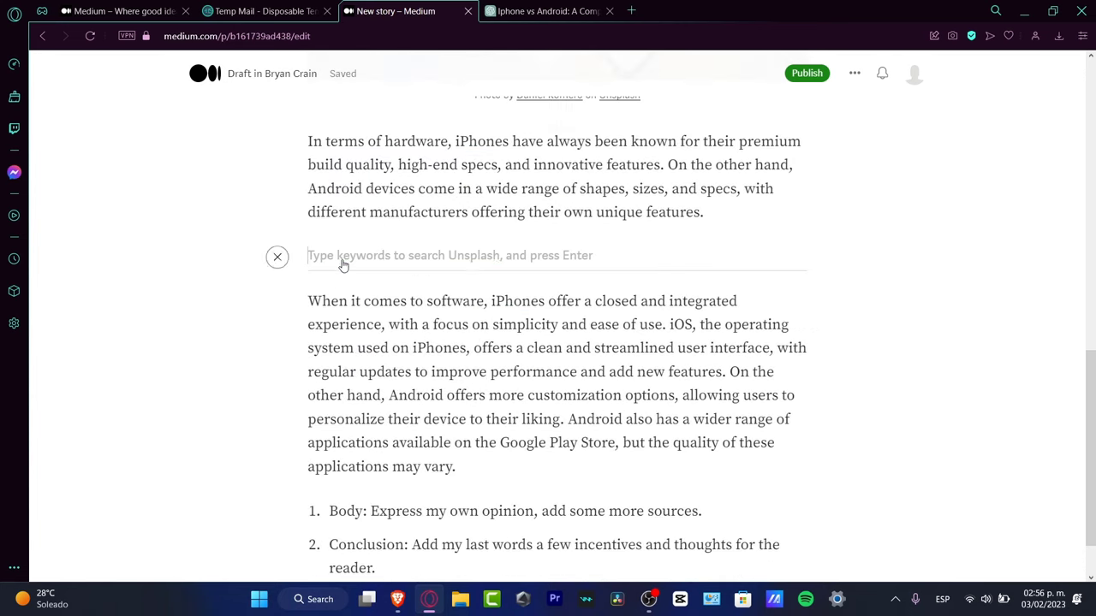
{"action": "type", "text": "iphone"}
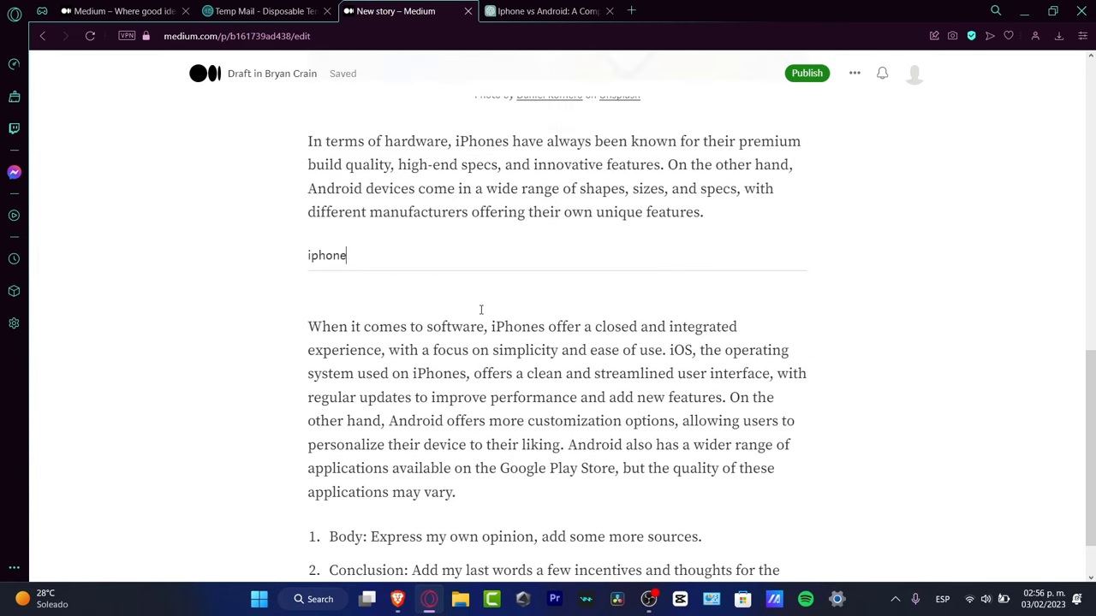
{"action": "key", "text": "Return"}
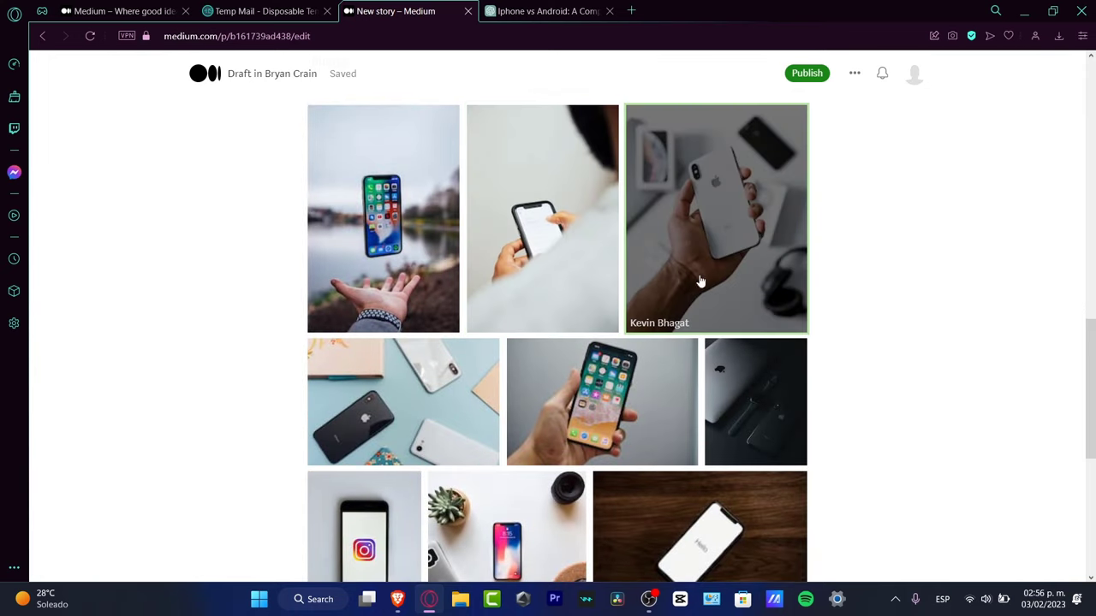
{"action": "left_click", "coordinate": [652, 389]}
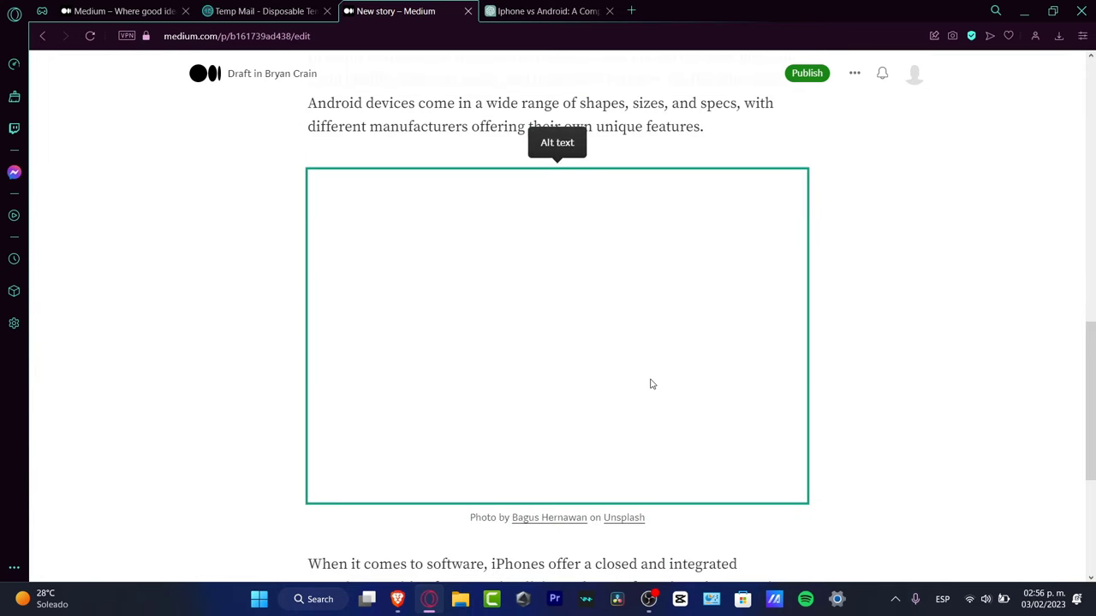
{"action": "scroll", "coordinate": [705, 328], "scroll_direction": "up", "scroll_amount": 5}
{"action": "scroll", "coordinate": [713, 335], "scroll_direction": "down", "scroll_amount": 5}
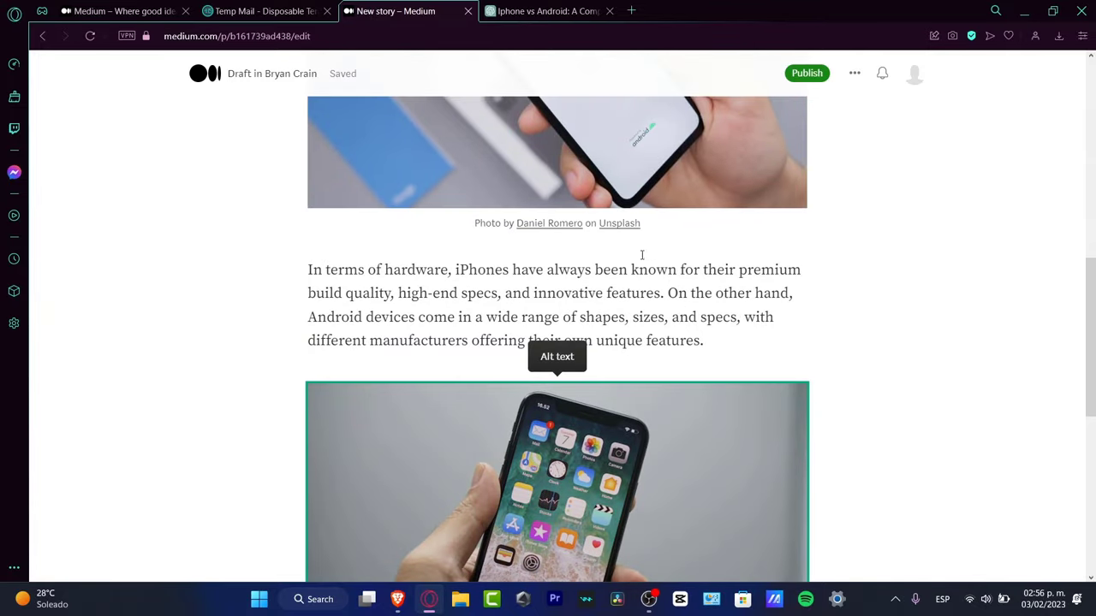
{"action": "scroll", "coordinate": [726, 280], "scroll_direction": "down", "scroll_amount": 6}
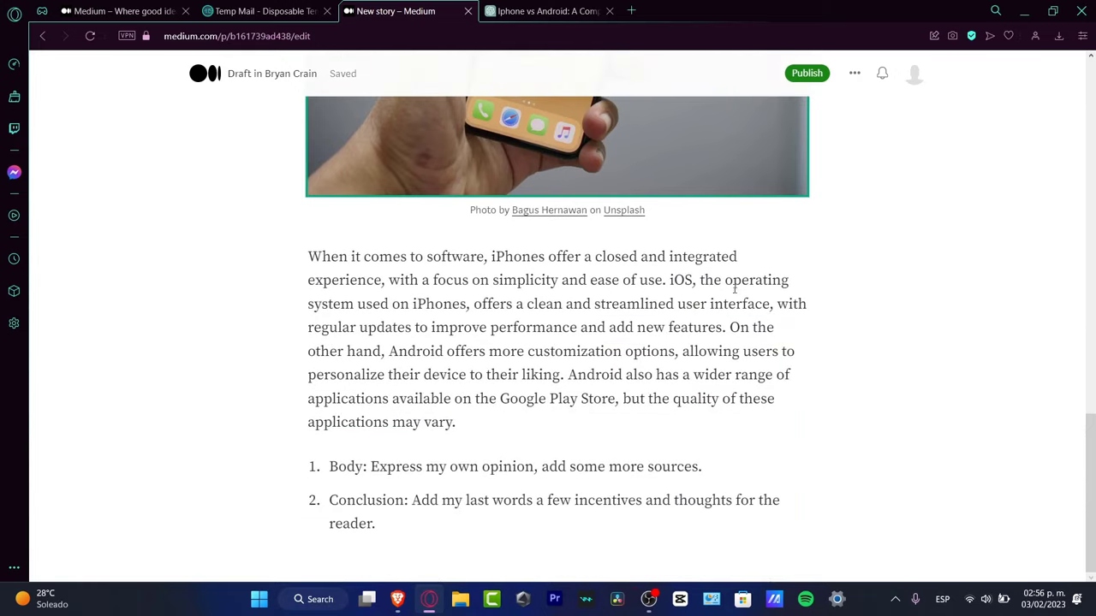
{"action": "scroll", "coordinate": [651, 444], "scroll_direction": "up", "scroll_amount": 12}
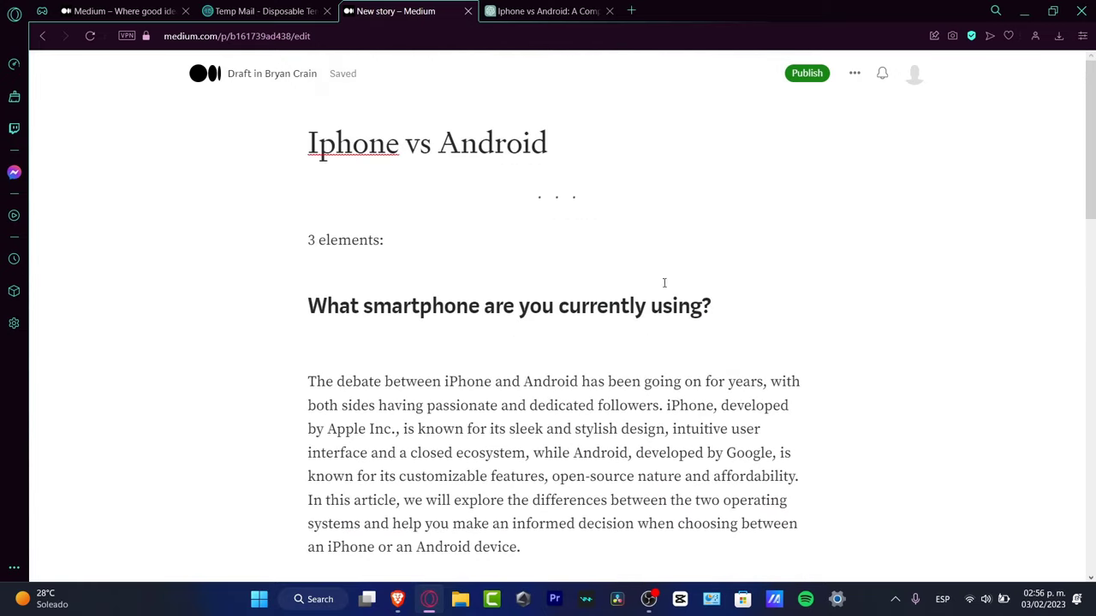
Step: Open the Story Preview publishing screen for 'Iphone vs Android' and check the publication name
{"action": "left_click", "coordinate": [805, 75]}
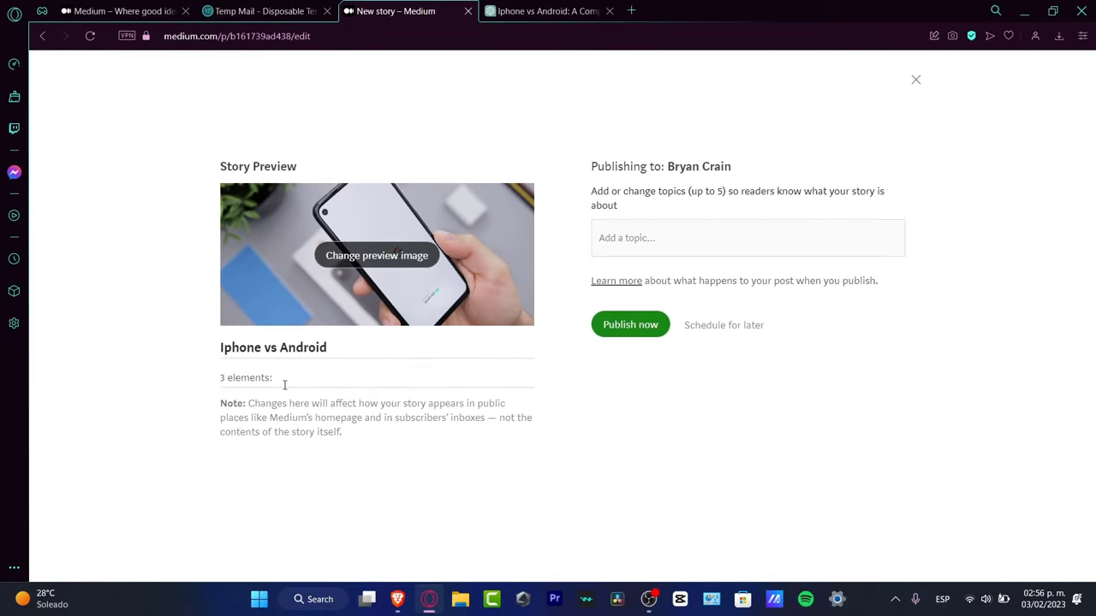
{"action": "left_click_drag", "start_coordinate": [676, 166], "coordinate": [739, 169]}
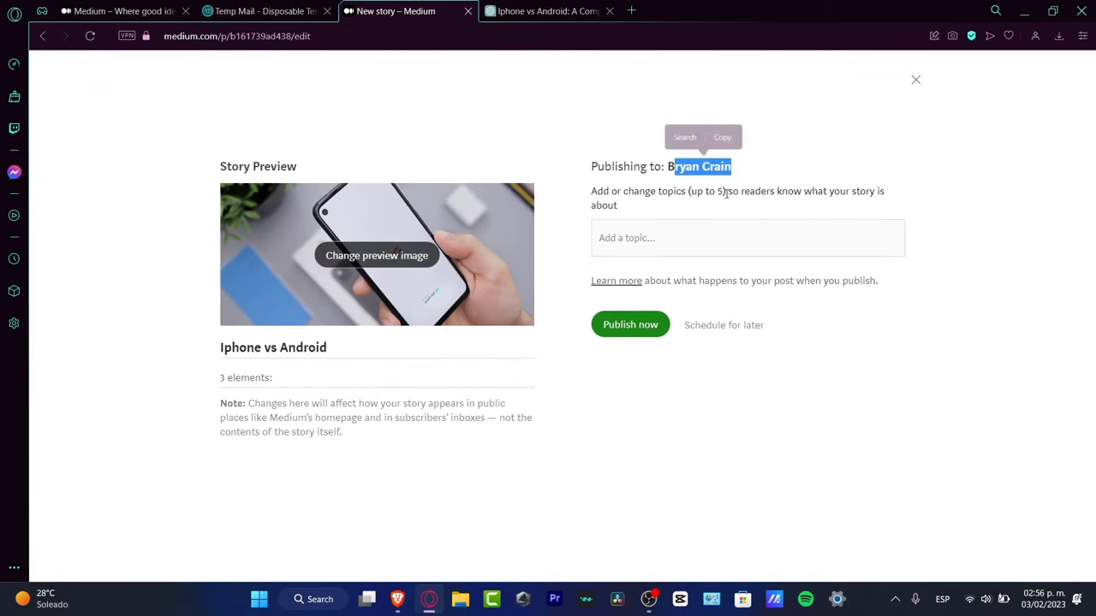
{"action": "left_click", "coordinate": [693, 248]}
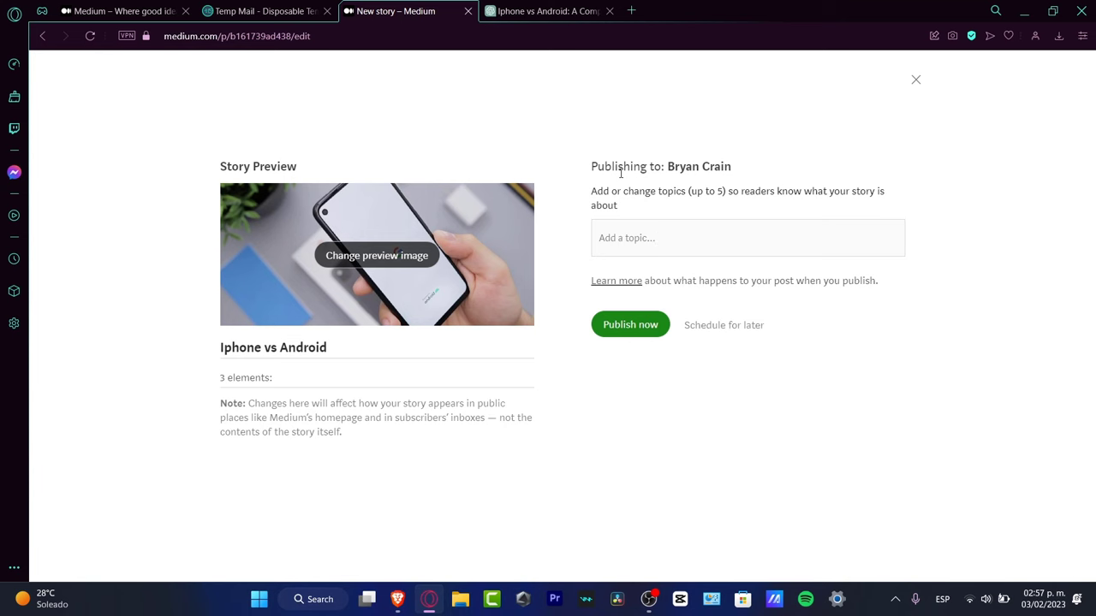
{"action": "left_click", "coordinate": [548, 10]}
{"action": "scroll", "coordinate": [898, 373], "scroll_direction": "down", "scroll_amount": 3}
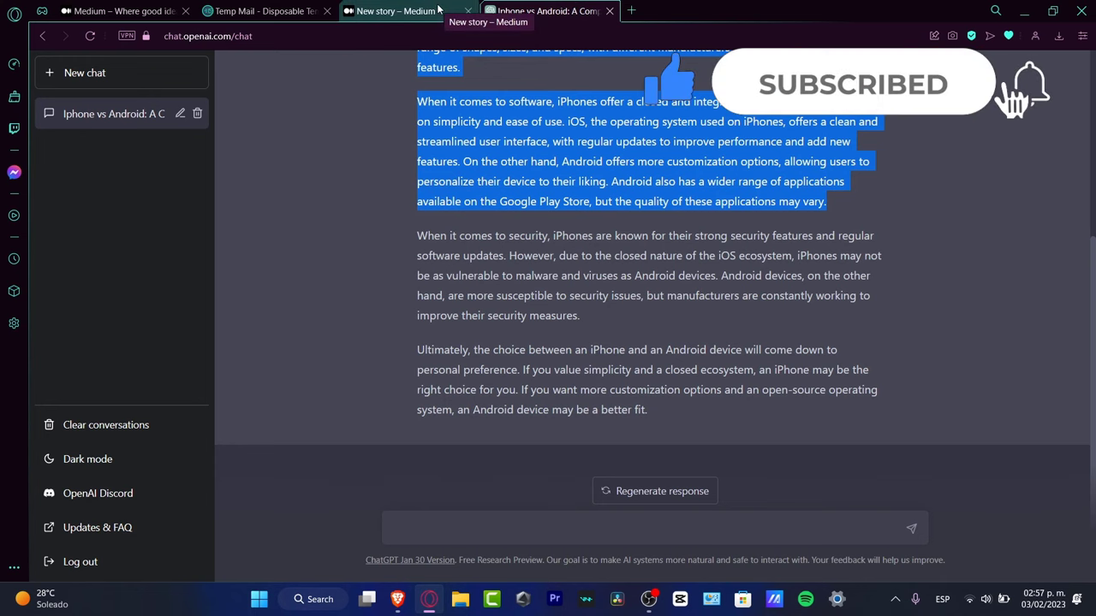
{"action": "left_click_drag", "start_coordinate": [673, 411], "coordinate": [421, 130]}
{"action": "key", "text": "ctrl+c"}
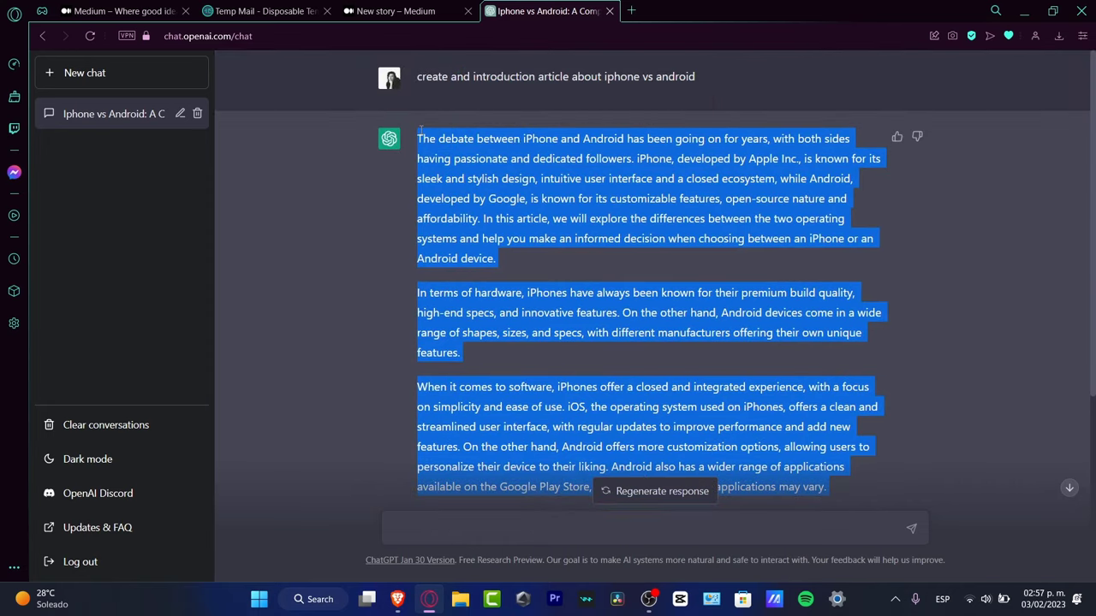
{"action": "left_click", "coordinate": [394, 10]}
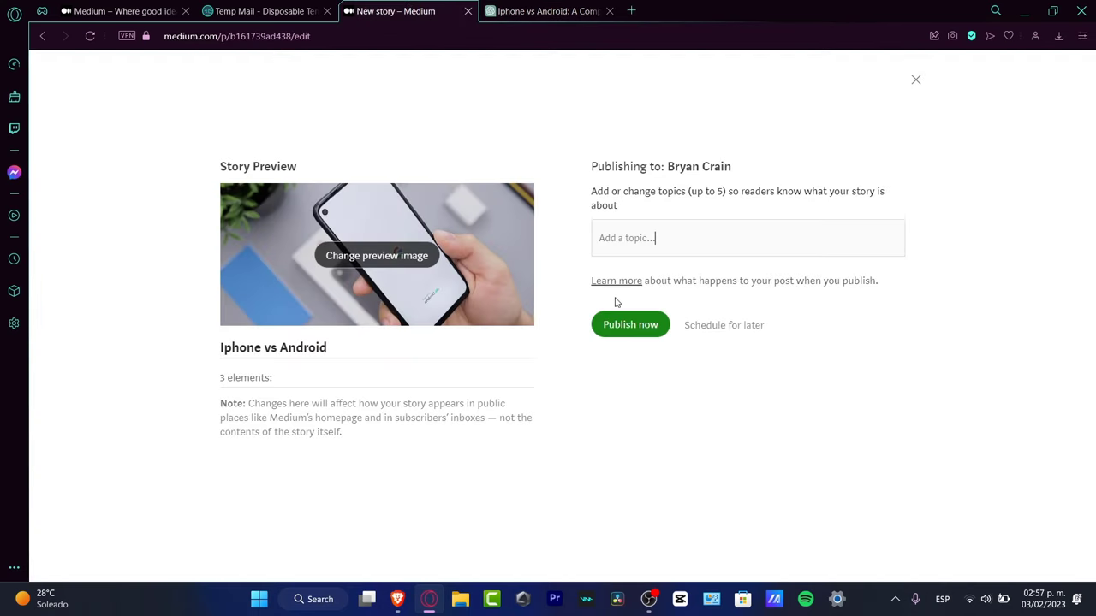